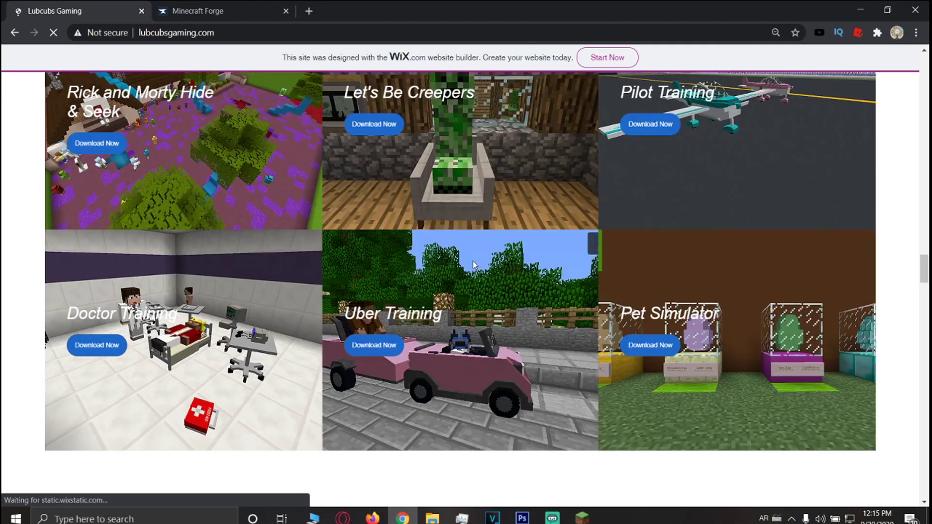
Look through the featured Minecraft maps on the Lubcubs Gaming site and open the page listing more maps
{"action": "scroll", "coordinate": [474, 264], "scroll_direction": "down", "scroll_amount": 2}
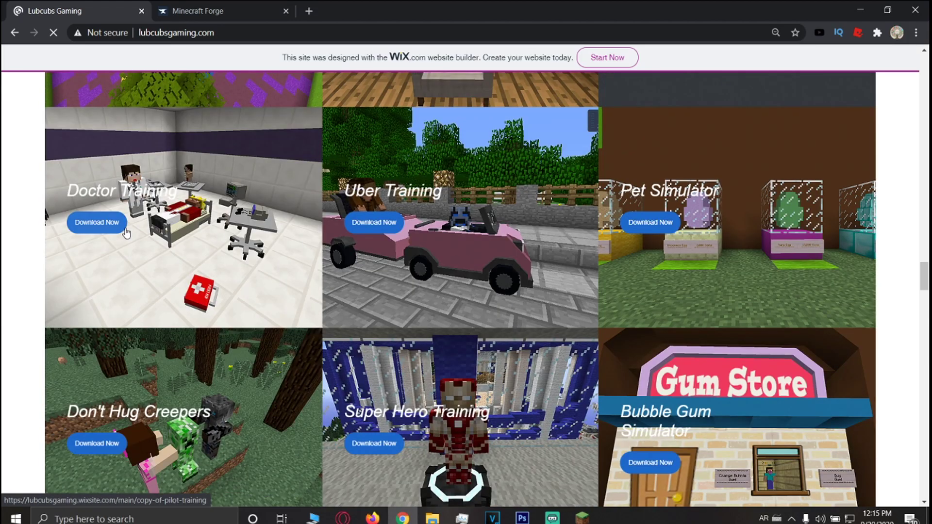
{"action": "scroll", "coordinate": [654, 258], "scroll_direction": "down", "scroll_amount": 10}
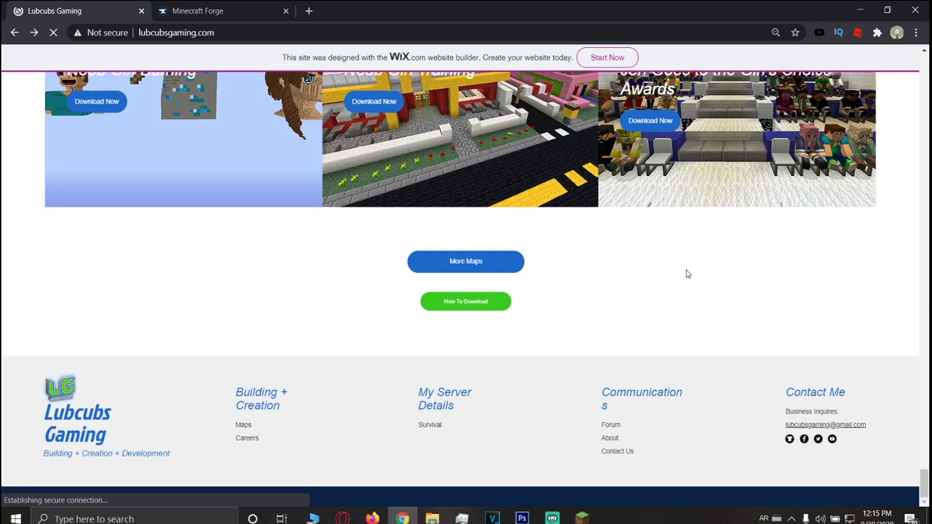
{"action": "scroll", "coordinate": [673, 269], "scroll_direction": "up", "scroll_amount": 8}
{"action": "scroll", "coordinate": [261, 211], "scroll_direction": "down", "scroll_amount": 8}
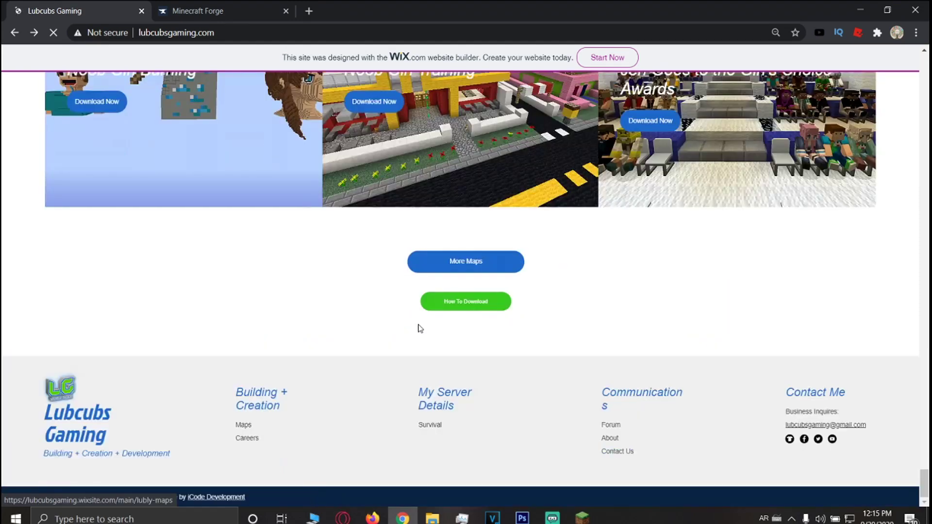
{"action": "left_click", "coordinate": [487, 263]}
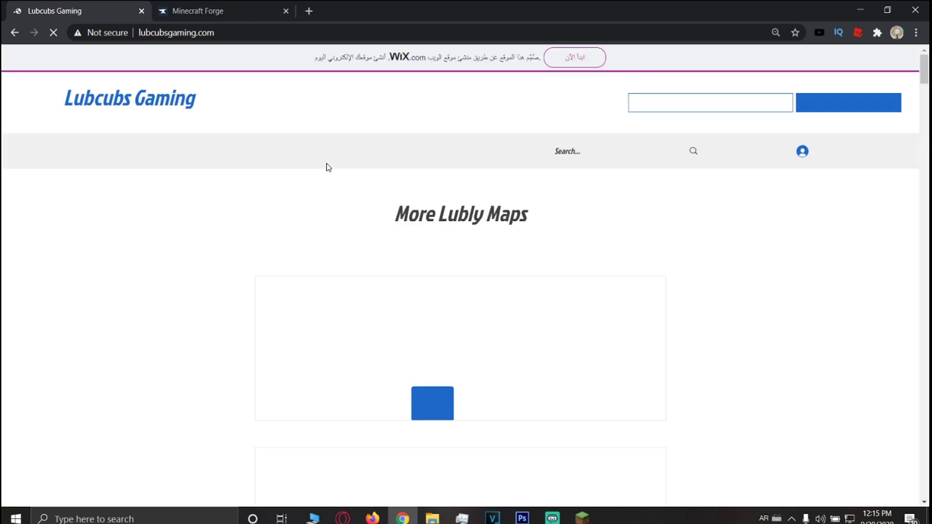
Browse the More Lubly Maps list for a map to download
{"action": "scroll", "coordinate": [750, 228], "scroll_direction": "down", "scroll_amount": 10}
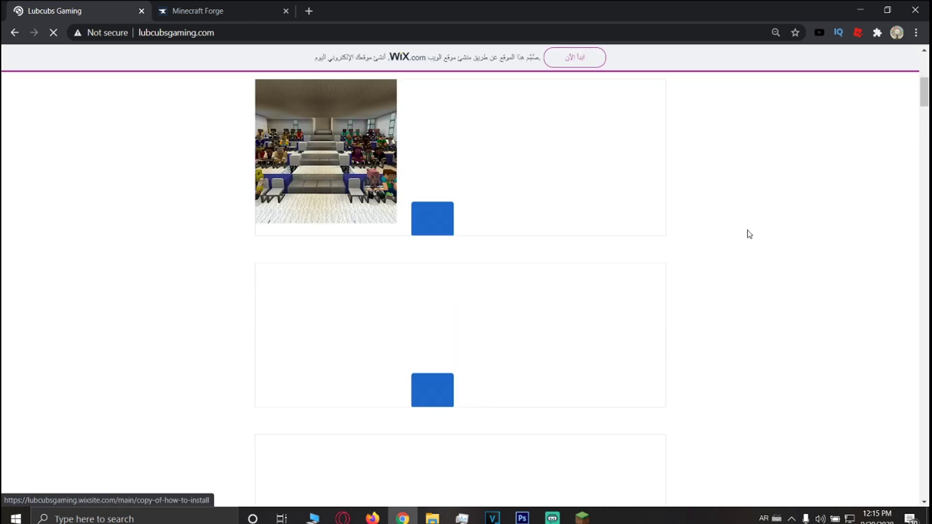
{"action": "scroll", "coordinate": [748, 221], "scroll_direction": "down", "scroll_amount": 5}
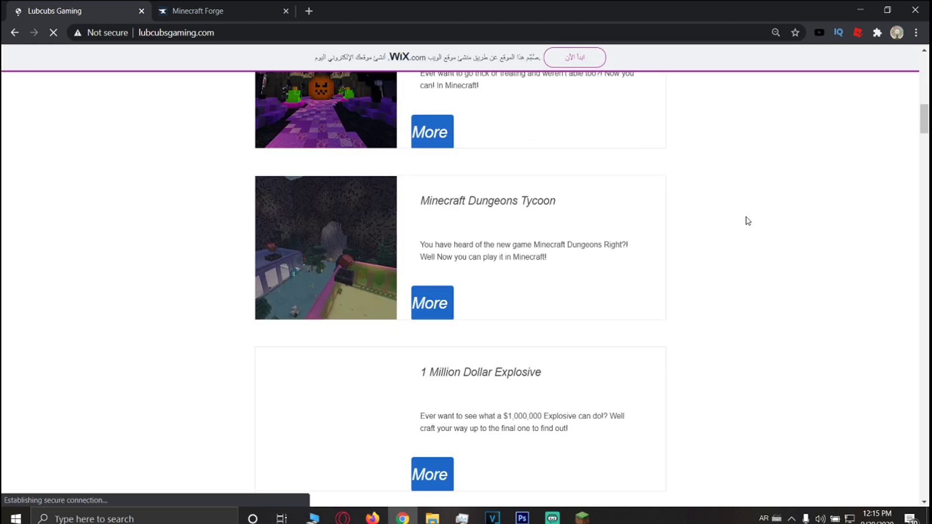
{"action": "scroll", "coordinate": [745, 212], "scroll_direction": "down", "scroll_amount": 6}
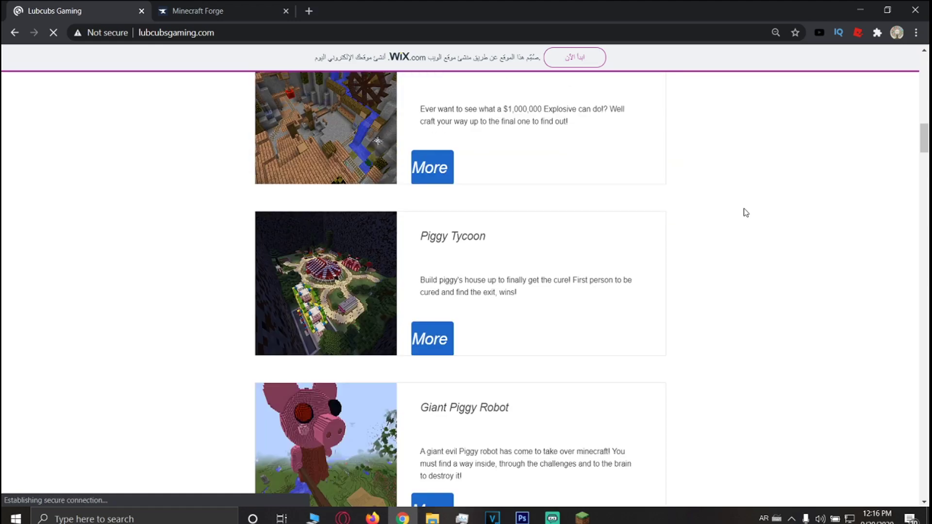
{"action": "scroll", "coordinate": [746, 212], "scroll_direction": "down", "scroll_amount": 20}
{"action": "scroll", "coordinate": [746, 212], "scroll_direction": "down", "scroll_amount": 13}
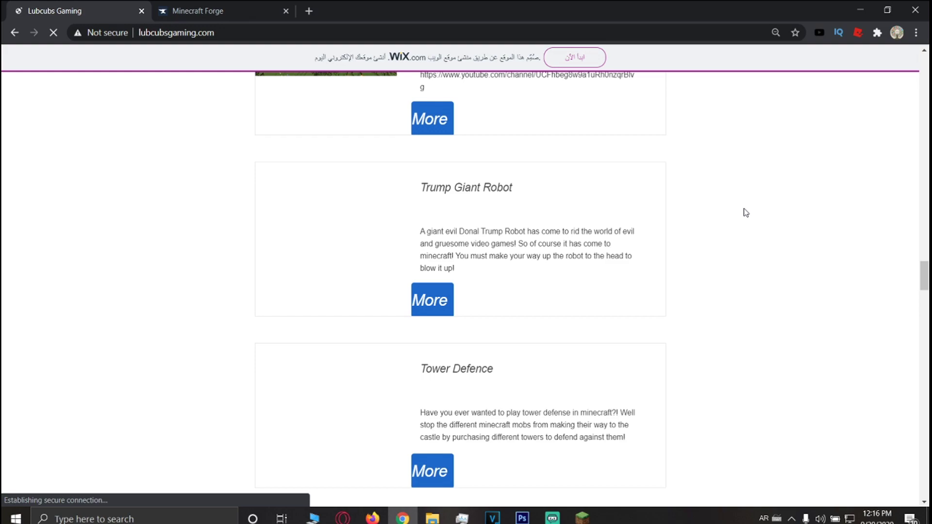
{"action": "scroll", "coordinate": [746, 213], "scroll_direction": "down", "scroll_amount": 12}
{"action": "scroll", "coordinate": [757, 225], "scroll_direction": "down", "scroll_amount": 6}
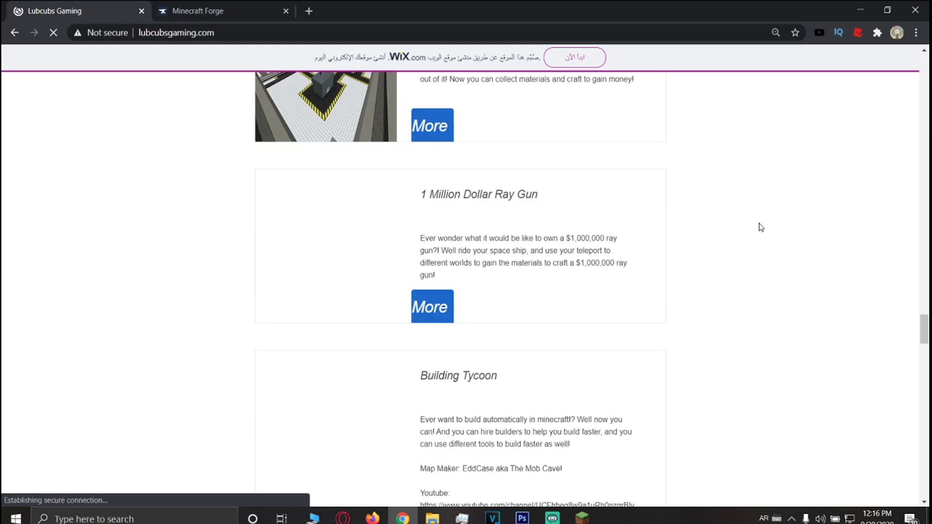
{"action": "scroll", "coordinate": [765, 223], "scroll_direction": "up", "scroll_amount": 10}
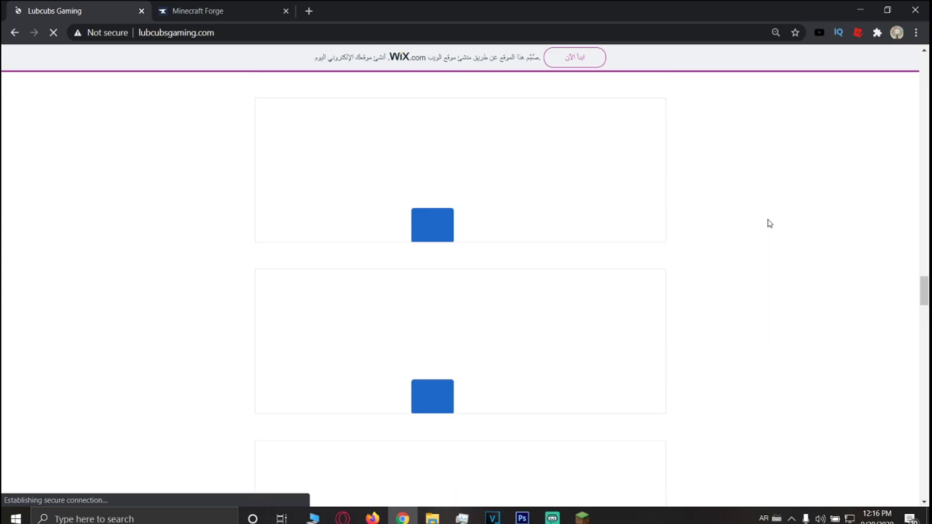
{"action": "scroll", "coordinate": [767, 224], "scroll_direction": "up", "scroll_amount": 10}
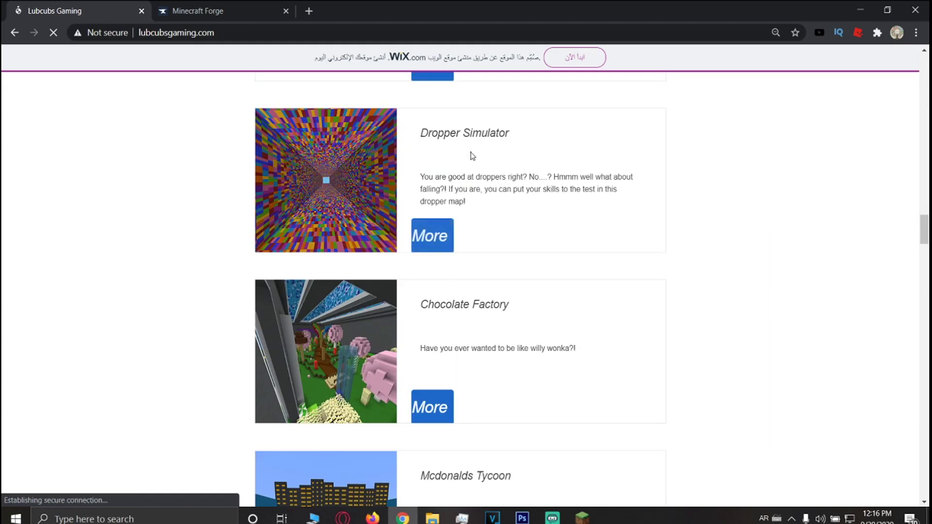
Open the details page of the Dropper Simulator map
{"action": "left_click_drag", "start_coordinate": [424, 126], "coordinate": [502, 138]}
{"action": "left_click", "coordinate": [520, 223]}
{"action": "left_click", "coordinate": [430, 236]}
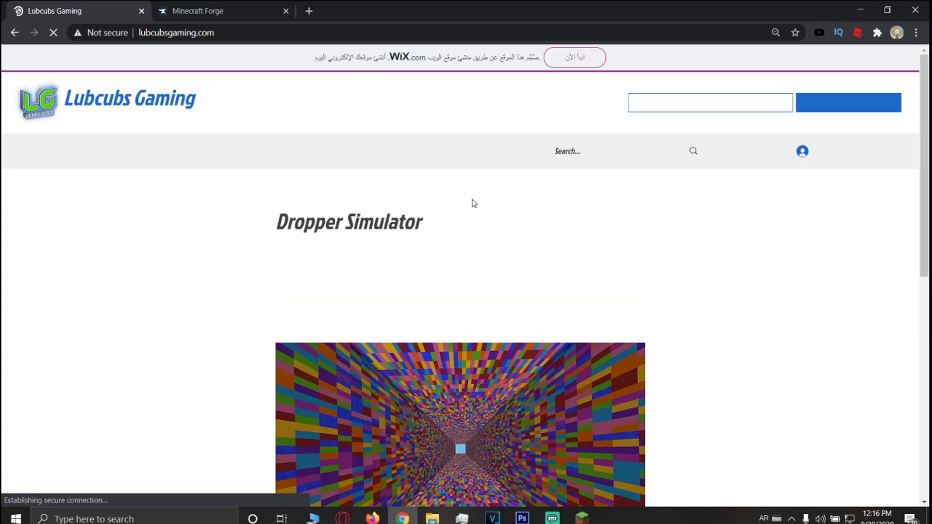
Check which Minecraft and Forge version the Dropper Simulator map requires
{"action": "scroll", "coordinate": [478, 200], "scroll_direction": "down", "scroll_amount": 8}
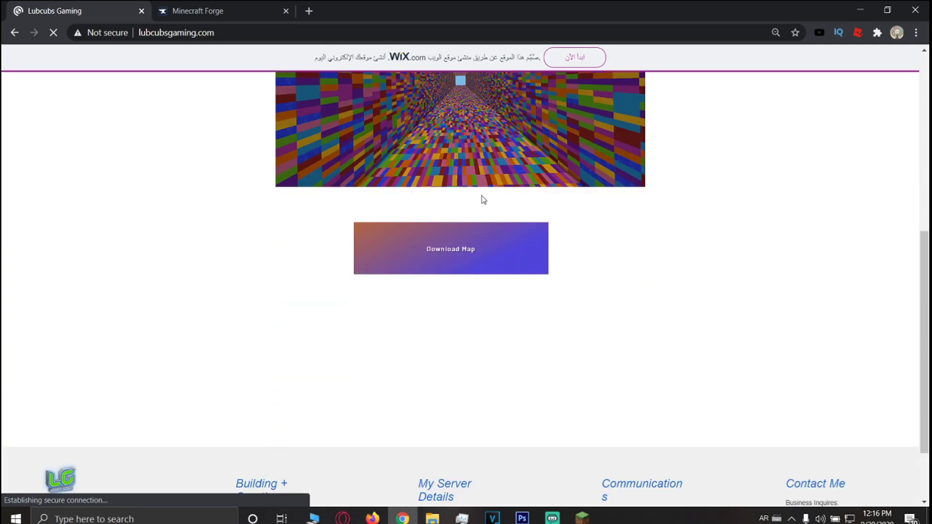
{"action": "left_click", "coordinate": [495, 262]}
{"action": "scroll", "coordinate": [494, 261], "scroll_direction": "up", "scroll_amount": 8}
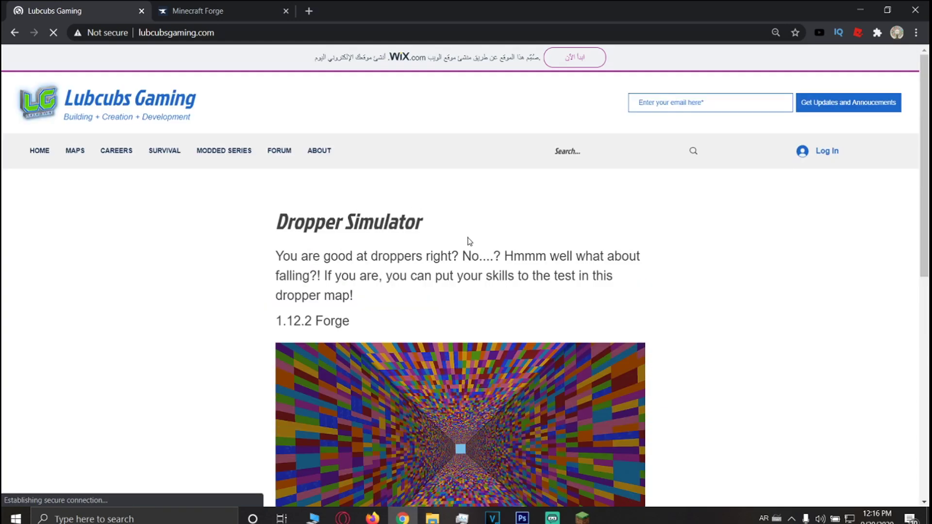
{"action": "left_click_drag", "start_coordinate": [276, 320], "coordinate": [350, 318]}
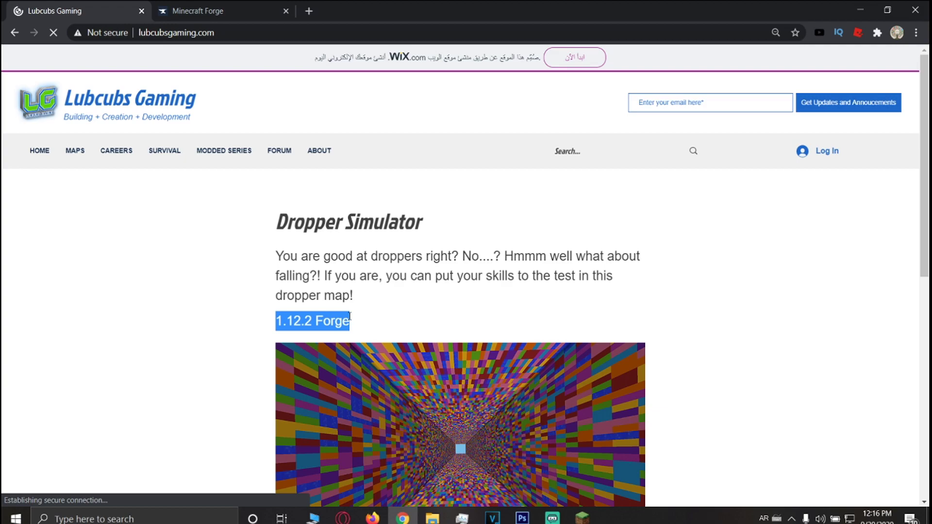
Download the Dropper Simulator map's zip file to the desktop
{"action": "scroll", "coordinate": [388, 316], "scroll_direction": "down", "scroll_amount": 10}
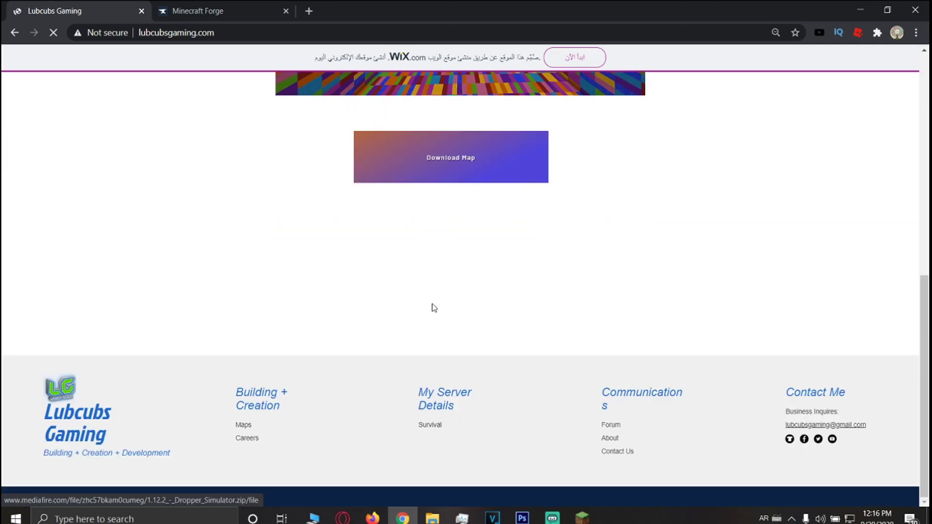
{"action": "left_click", "coordinate": [499, 169]}
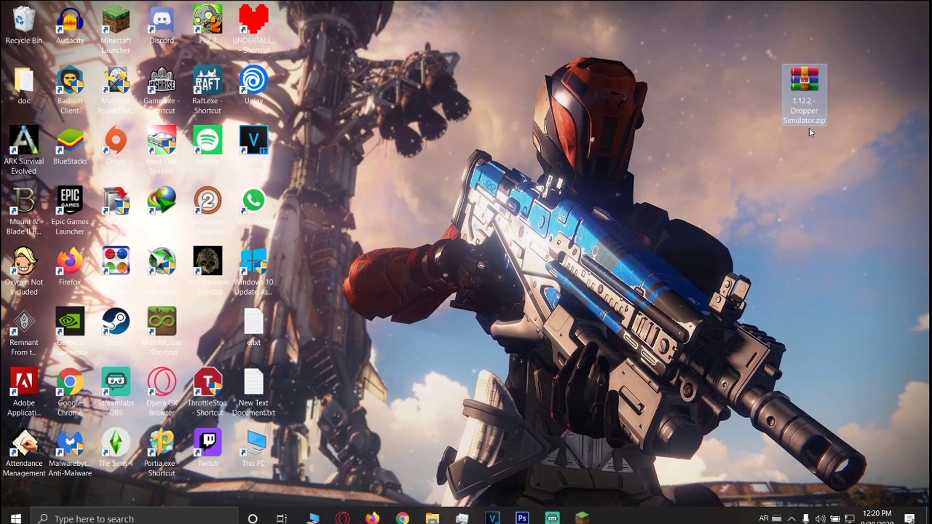
{"action": "left_click", "coordinate": [840, 180]}
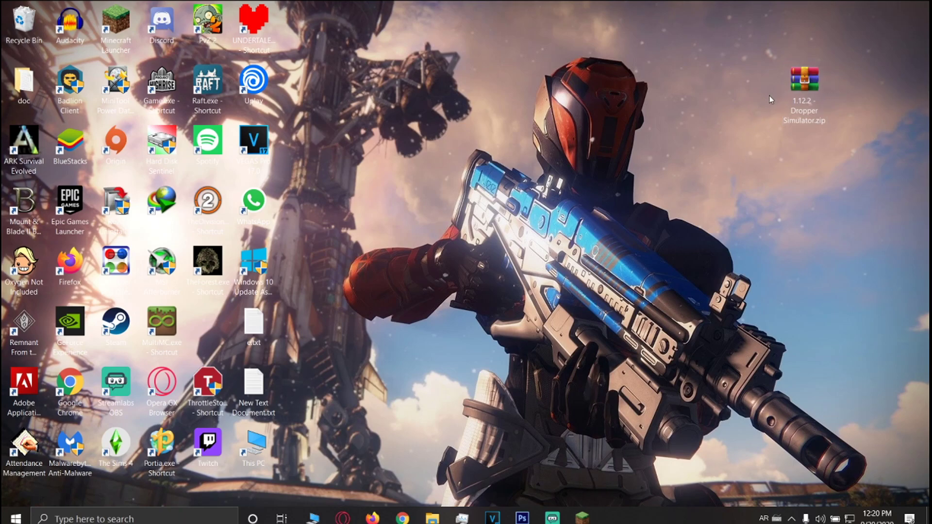
Switch to Chrome and bring up the Minecraft Forge downloads page for MC 1.12.2
{"action": "left_click", "coordinate": [402, 518]}
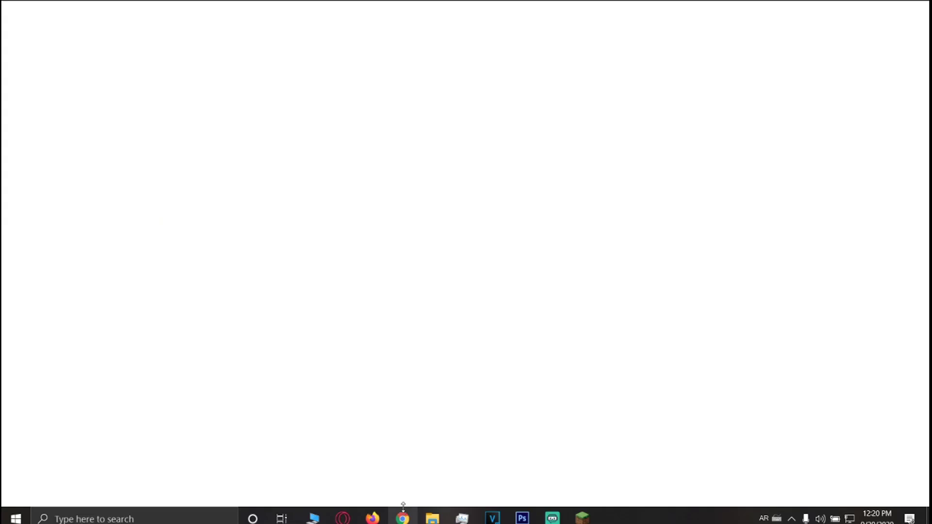
{"action": "left_click", "coordinate": [217, 9]}
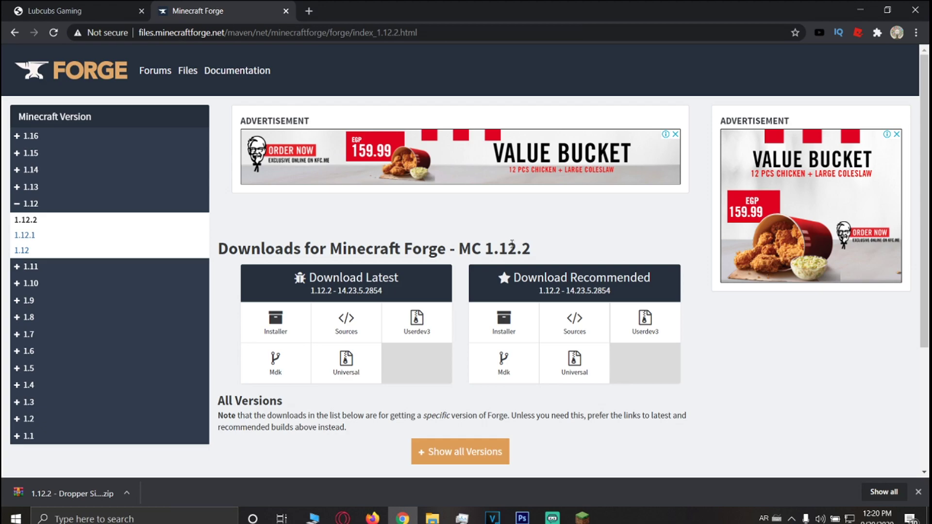
{"action": "left_click_drag", "start_coordinate": [520, 247], "coordinate": [222, 252]}
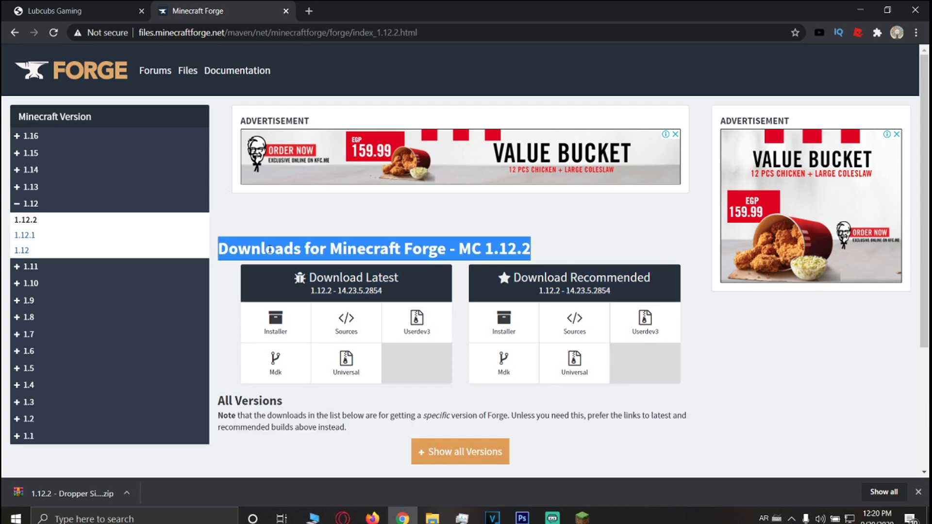
{"action": "left_click", "coordinate": [373, 242]}
{"action": "scroll", "coordinate": [534, 333], "scroll_direction": "down", "scroll_amount": 1}
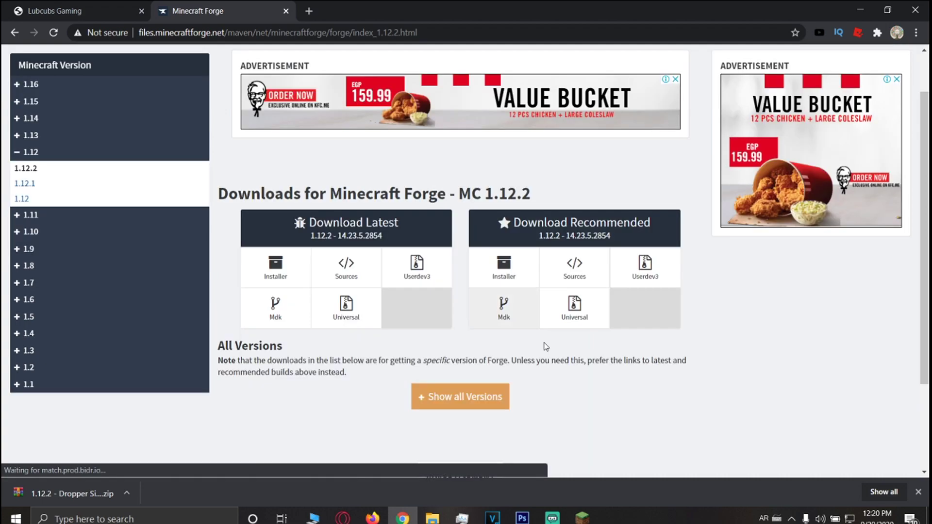
Look through all Forge builds for Minecraft 1.12.2 and download the recommended 14.23.5.2854 installer
{"action": "left_click", "coordinate": [493, 407]}
{"action": "scroll", "coordinate": [750, 391], "scroll_direction": "down", "scroll_amount": 12}
{"action": "scroll", "coordinate": [750, 388], "scroll_direction": "down", "scroll_amount": 20}
{"action": "scroll", "coordinate": [733, 385], "scroll_direction": "down", "scroll_amount": 20}
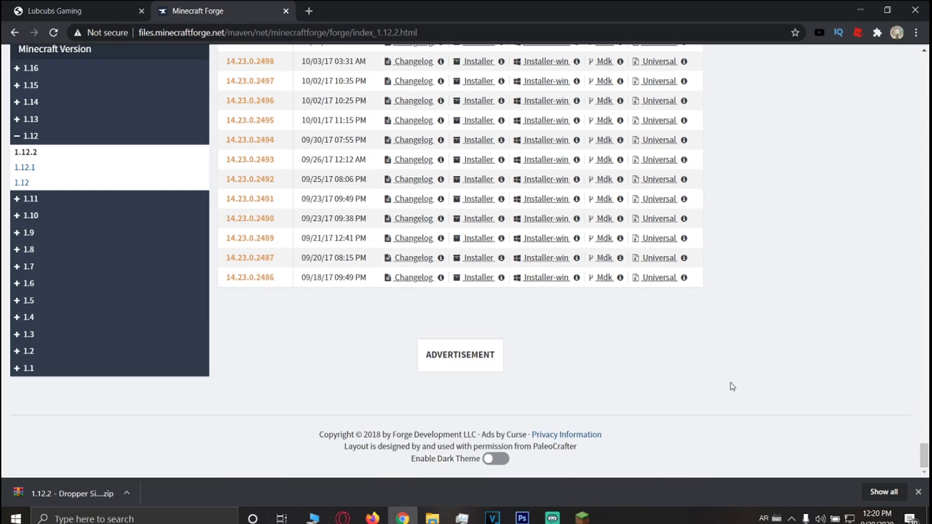
{"action": "scroll", "coordinate": [733, 386], "scroll_direction": "up", "scroll_amount": 18}
{"action": "scroll", "coordinate": [735, 385], "scroll_direction": "up", "scroll_amount": 20}
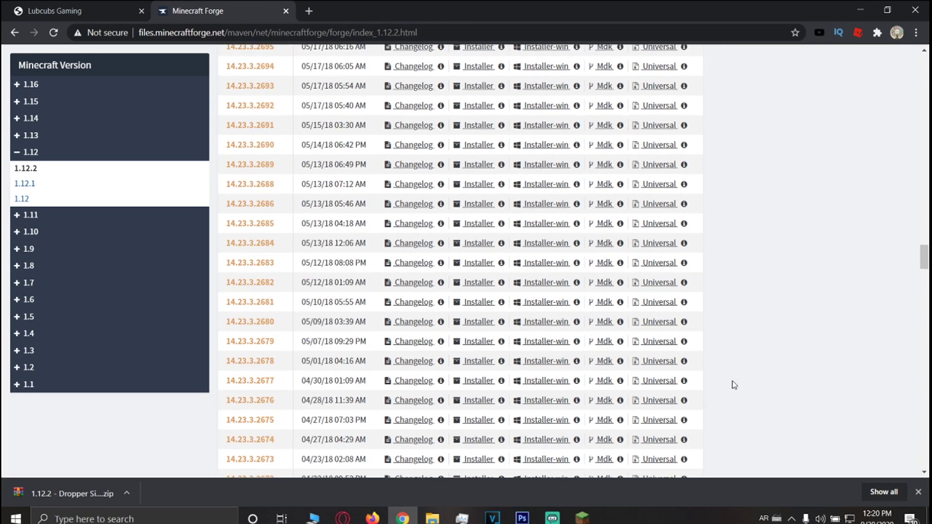
{"action": "scroll", "coordinate": [733, 383], "scroll_direction": "up", "scroll_amount": 20}
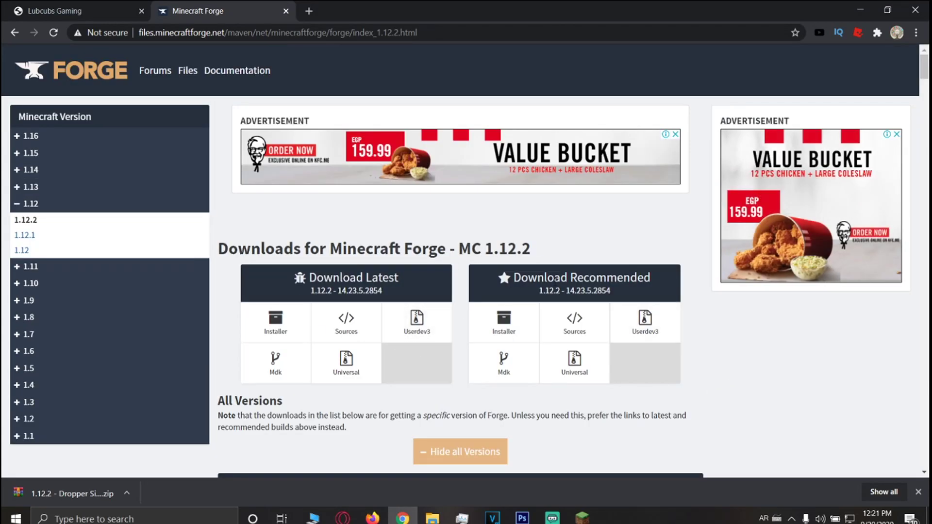
{"action": "left_click", "coordinate": [515, 335]}
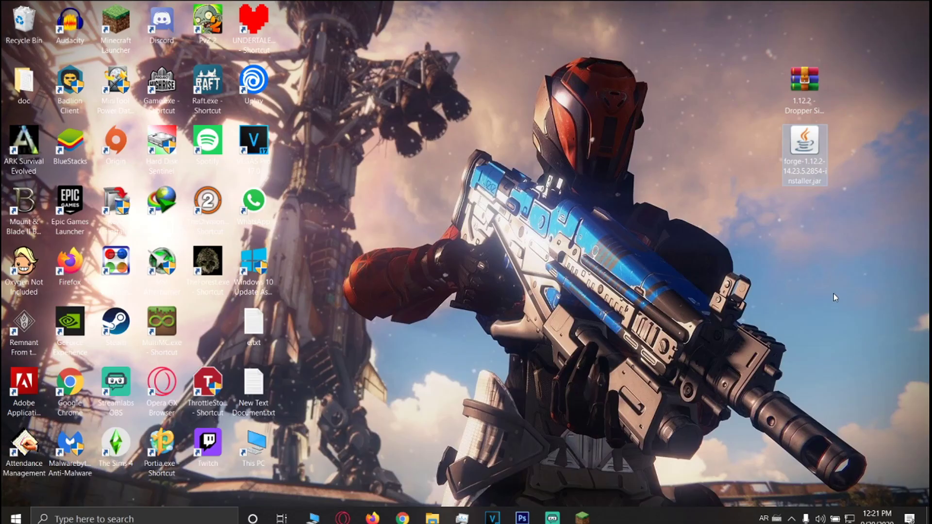
Run the downloaded Forge 1.12.2 installer from the desktop, install the client into the .minecraft folder, and close the installer
{"action": "left_click", "coordinate": [815, 160]}
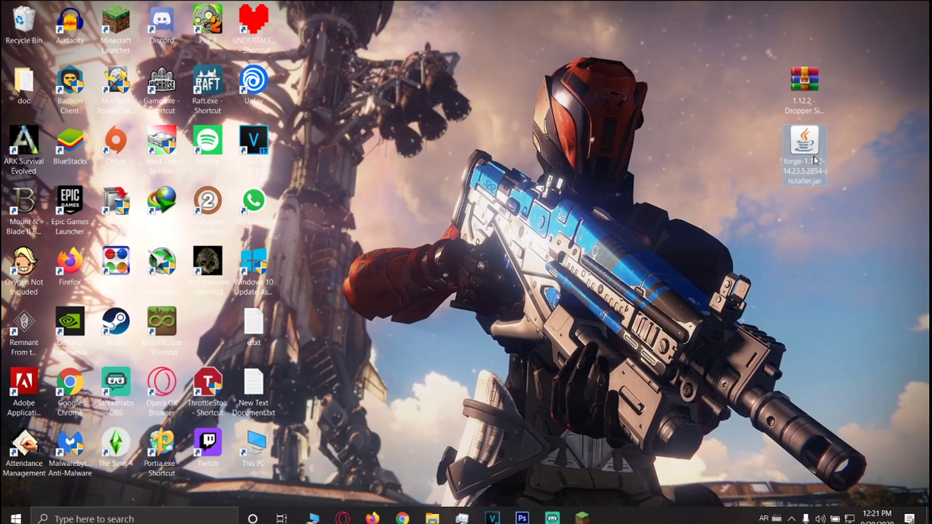
{"action": "double_click", "coordinate": [815, 161]}
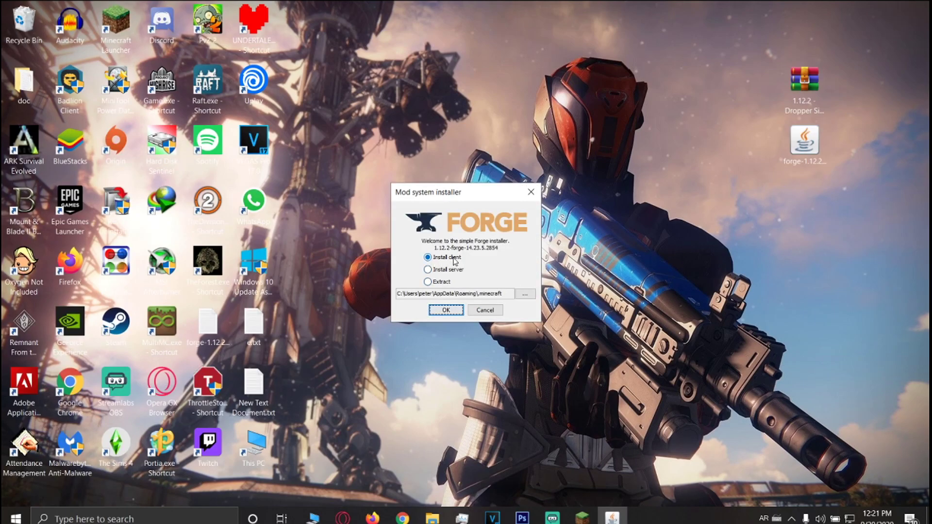
{"action": "left_click", "coordinate": [450, 311]}
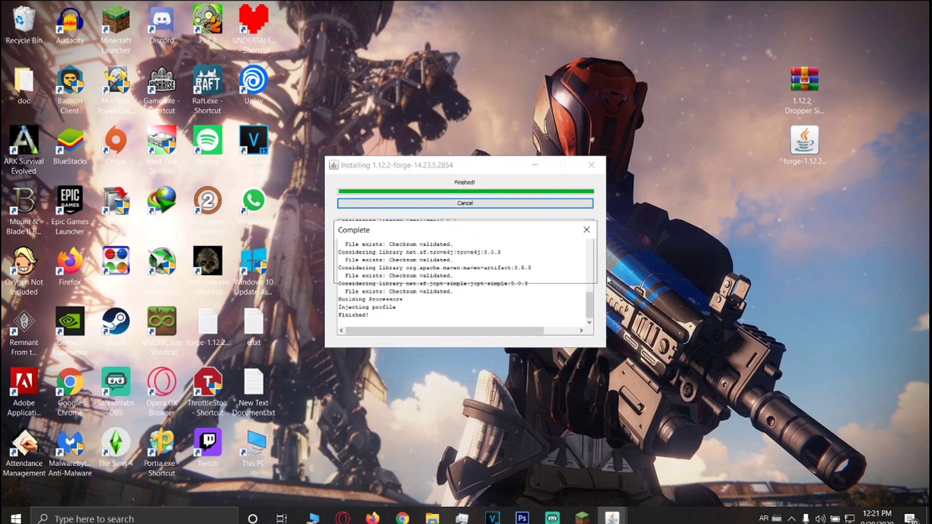
{"action": "left_click", "coordinate": [465, 273]}
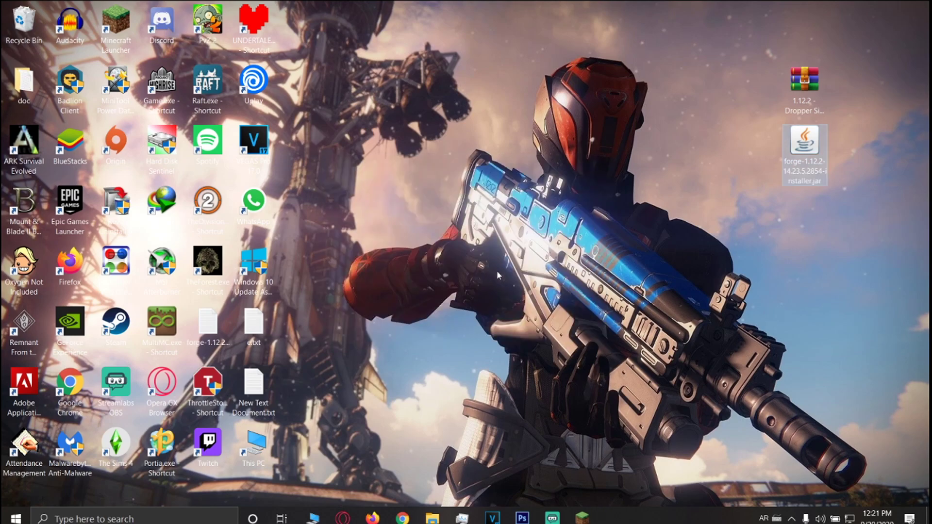
Move the Forge installer beside the map archive on the desktop and extract the Dropper Simulator zip to its own folder
{"action": "left_click_drag", "start_coordinate": [805, 150], "coordinate": [881, 81]}
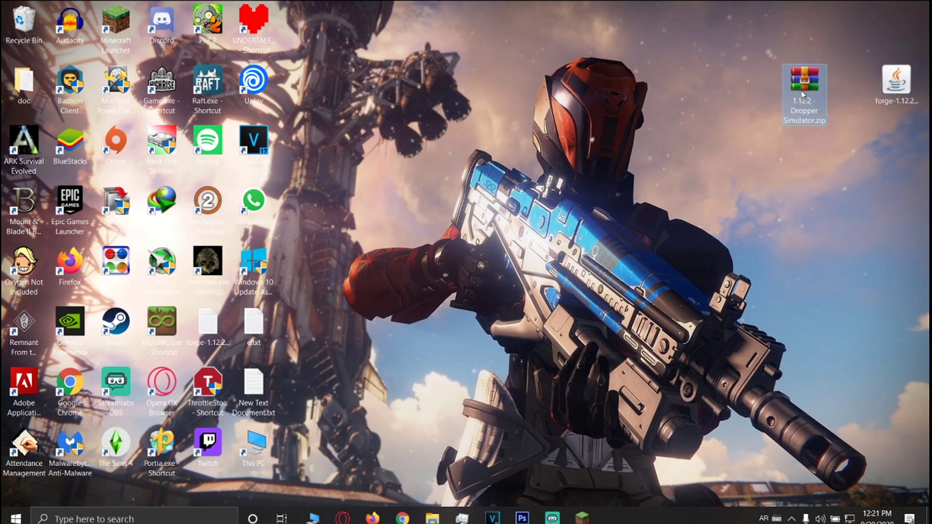
{"action": "right_click", "coordinate": [800, 90]}
{"action": "left_click", "coordinate": [709, 168]}
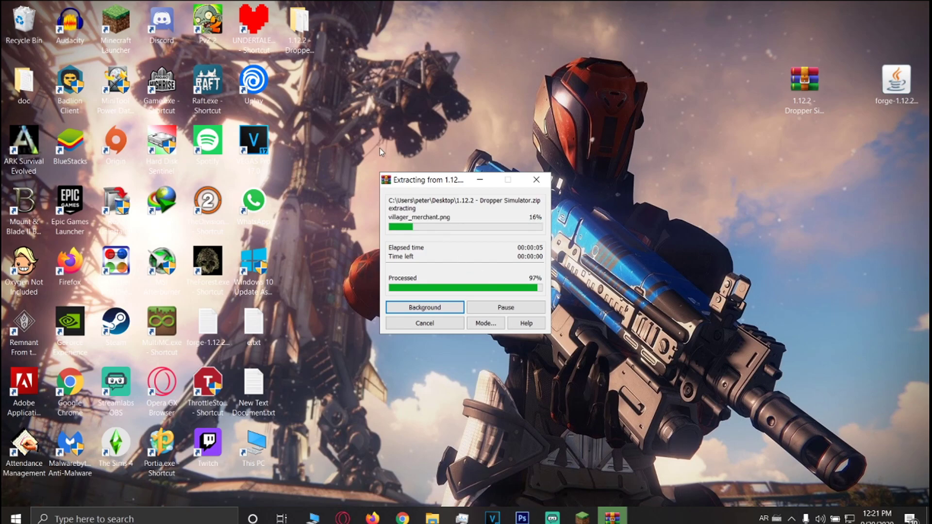
Examine the files and folders inside the extracted Dropper Simulator folder, and close its window
{"action": "double_click", "coordinate": [311, 29]}
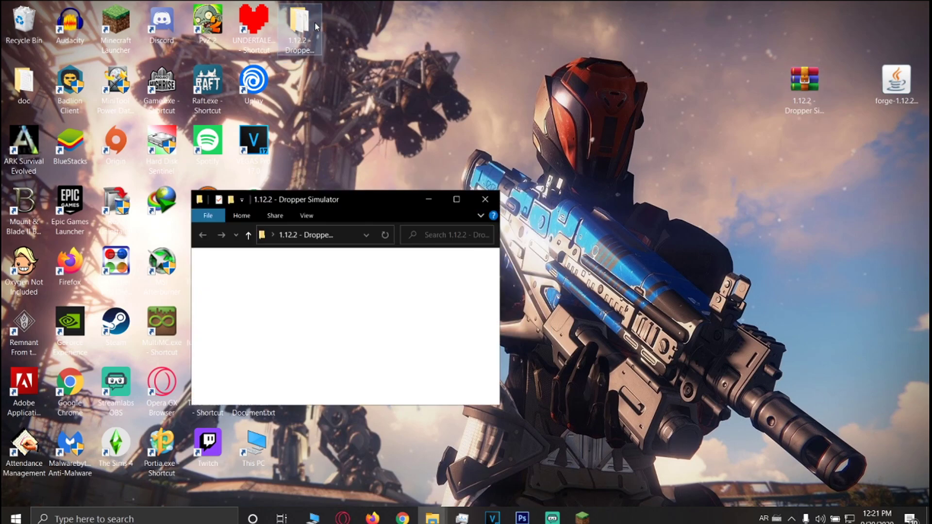
{"action": "left_click", "coordinate": [456, 200]}
{"action": "left_click_drag", "start_coordinate": [123, 340], "coordinate": [519, 63]}
{"action": "left_click", "coordinate": [646, 178]}
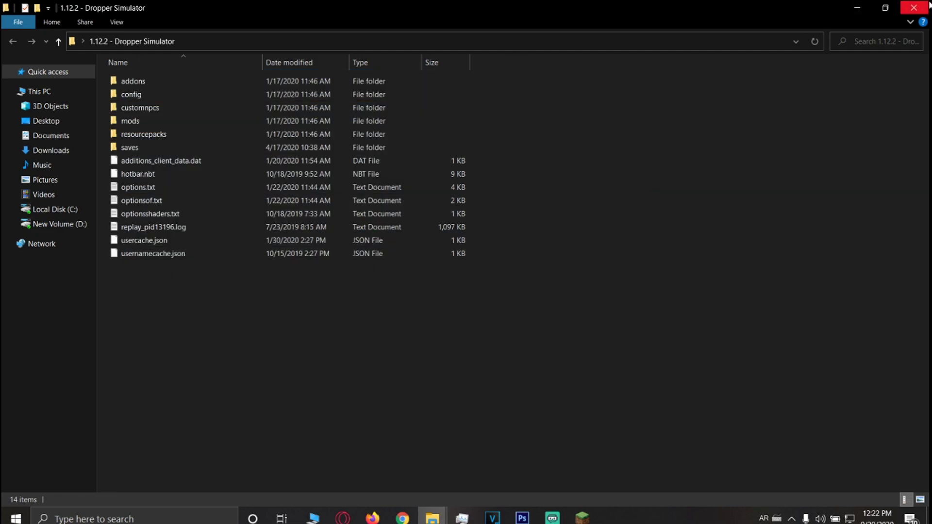
{"action": "left_click", "coordinate": [928, 6]}
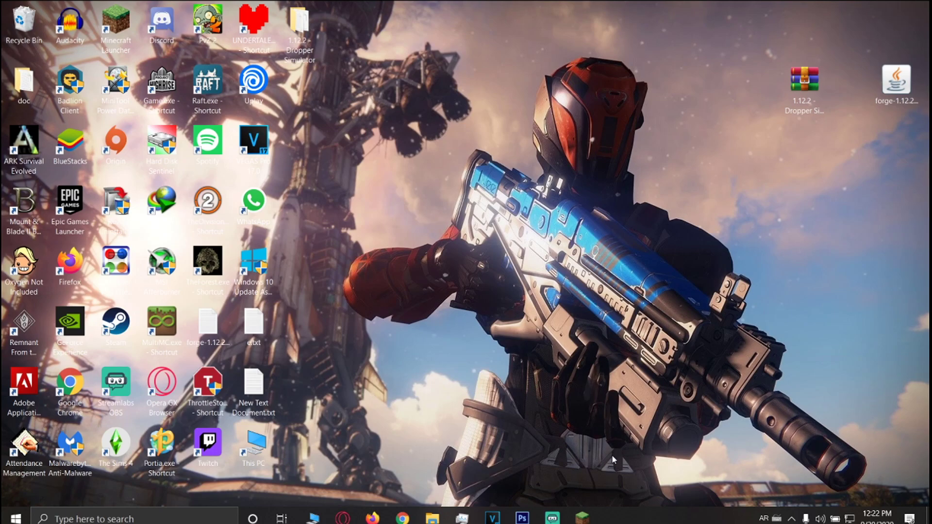
Open the Minecraft Launcher and start a new Java Edition installation using release 1.12.2-forge-14.23.5.2854
{"action": "left_click", "coordinate": [582, 517]}
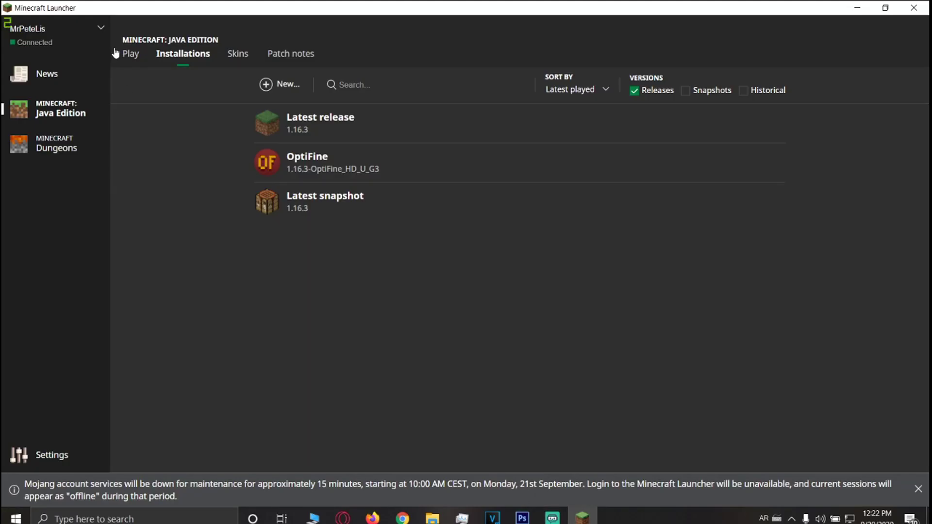
{"action": "left_click", "coordinate": [130, 53]}
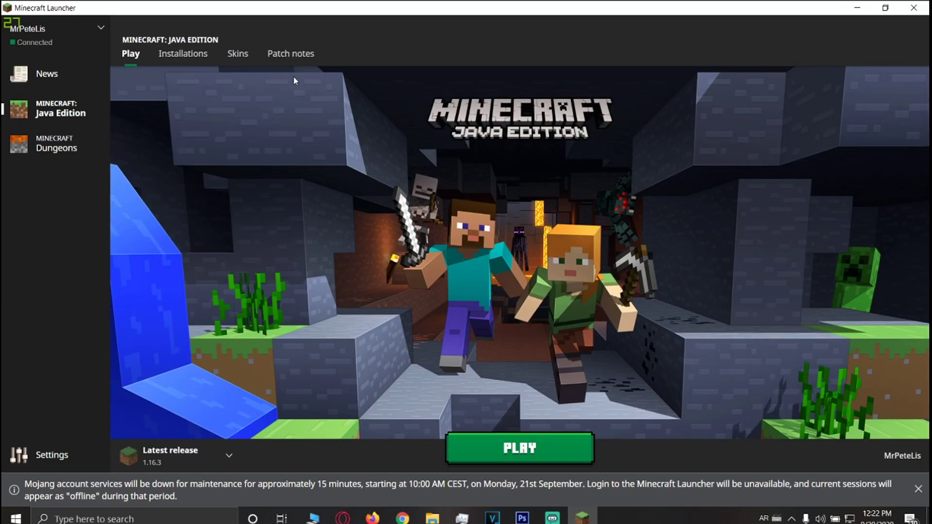
{"action": "left_click", "coordinate": [185, 56]}
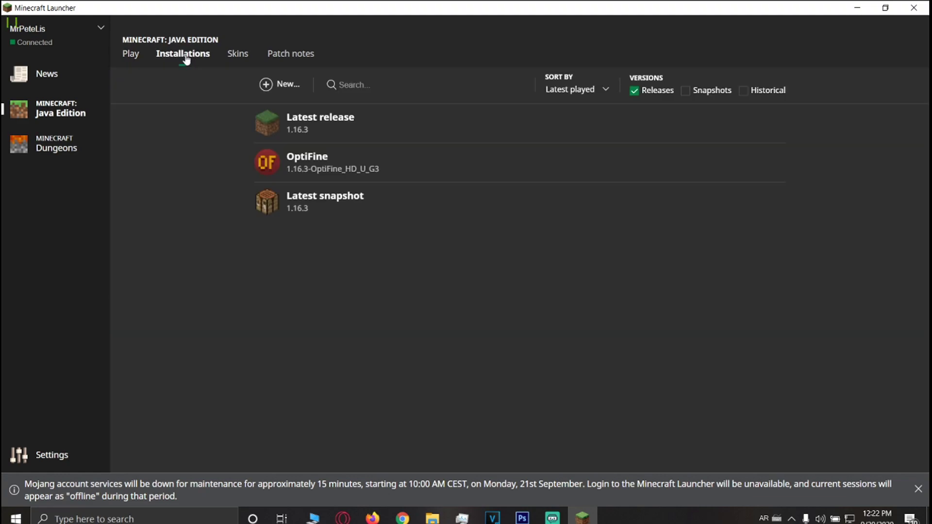
{"action": "left_click", "coordinate": [291, 86]}
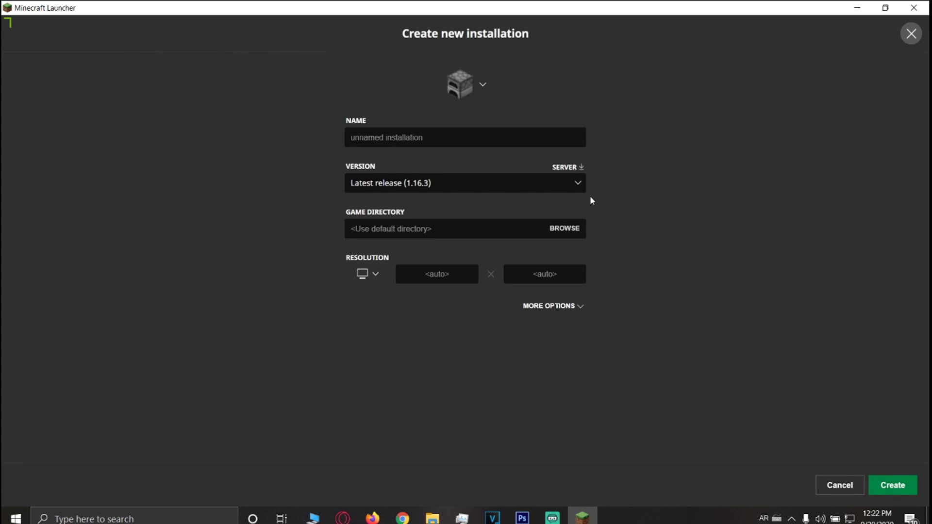
{"action": "left_click", "coordinate": [580, 187]}
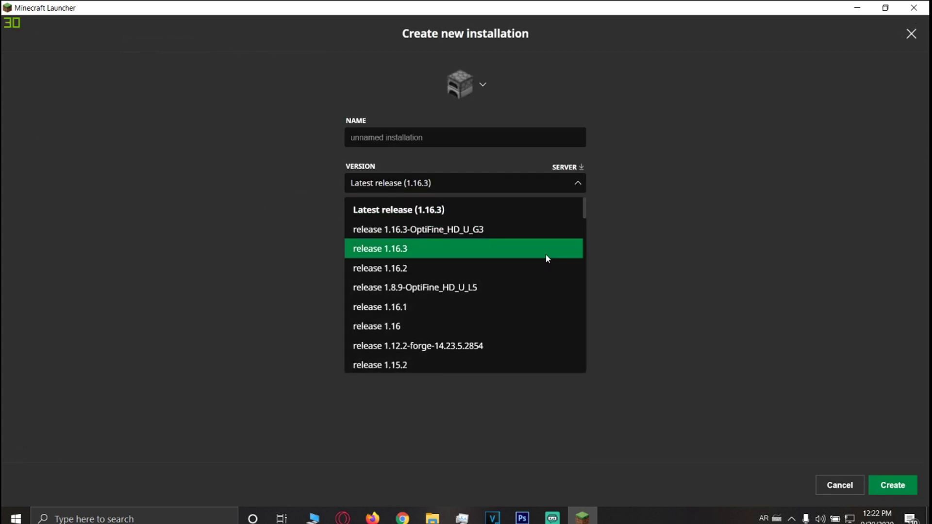
{"action": "left_click", "coordinate": [540, 350]}
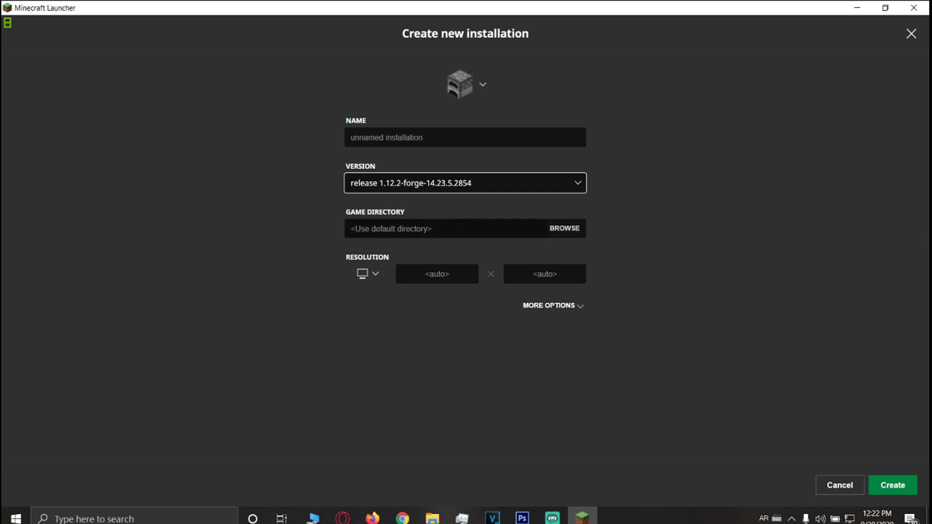
Set the installation's game directory to the extracted "1.12.2 - Dropper Simulator" folder on the desktop
{"action": "left_click", "coordinate": [566, 232]}
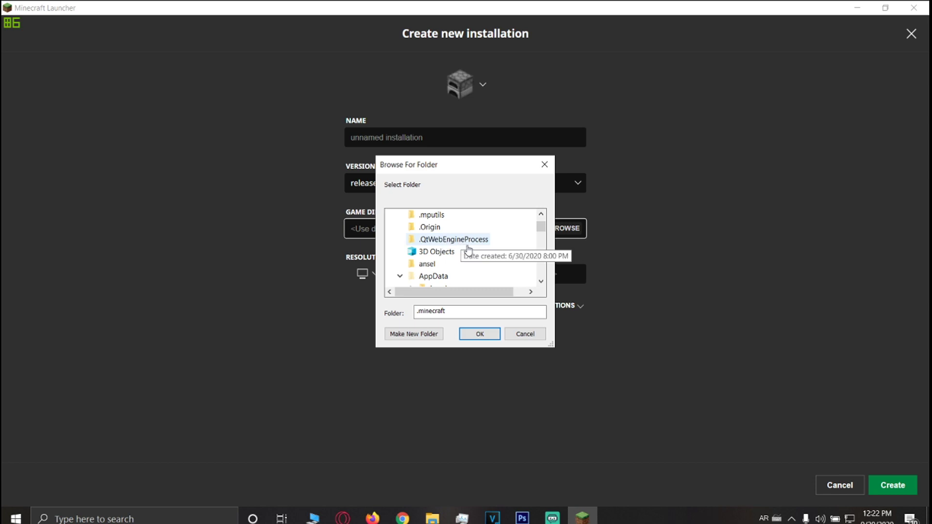
{"action": "scroll", "coordinate": [476, 251], "scroll_direction": "down", "scroll_amount": 4}
{"action": "scroll", "coordinate": [457, 253], "scroll_direction": "up", "scroll_amount": 3}
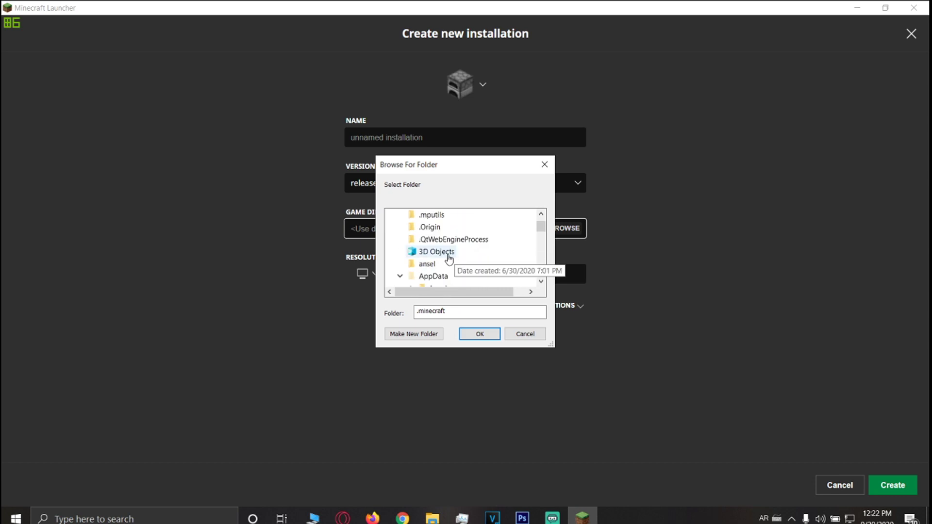
{"action": "scroll", "coordinate": [401, 266], "scroll_direction": "up", "scroll_amount": 1}
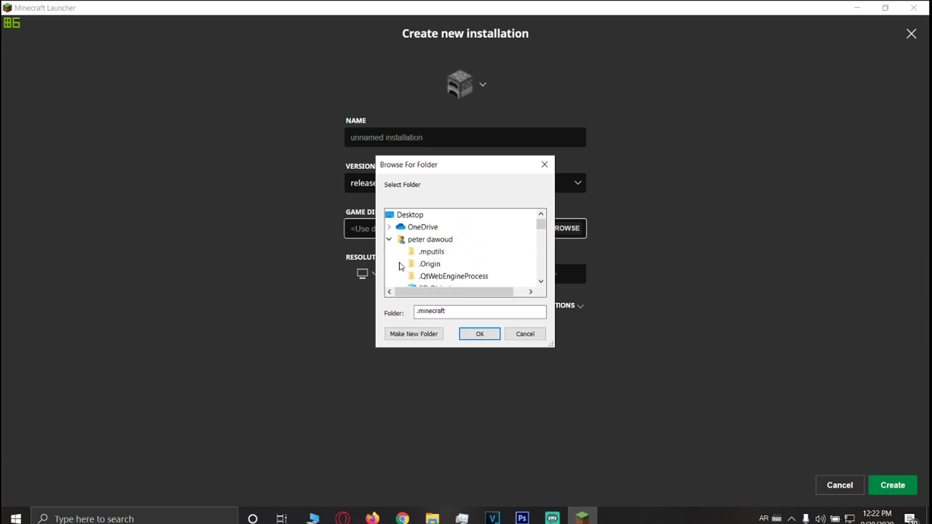
{"action": "left_click", "coordinate": [389, 240]}
{"action": "scroll", "coordinate": [403, 248], "scroll_direction": "down", "scroll_amount": 1}
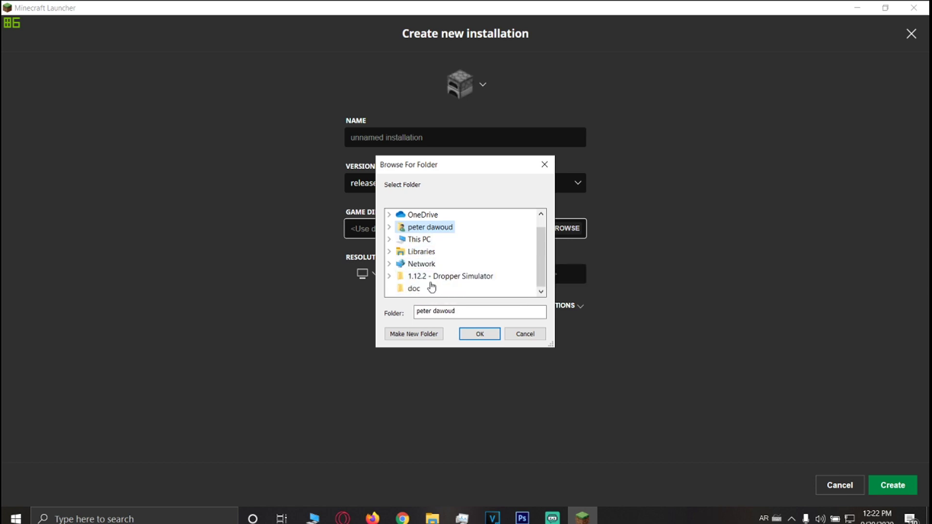
{"action": "double_click", "coordinate": [473, 278]}
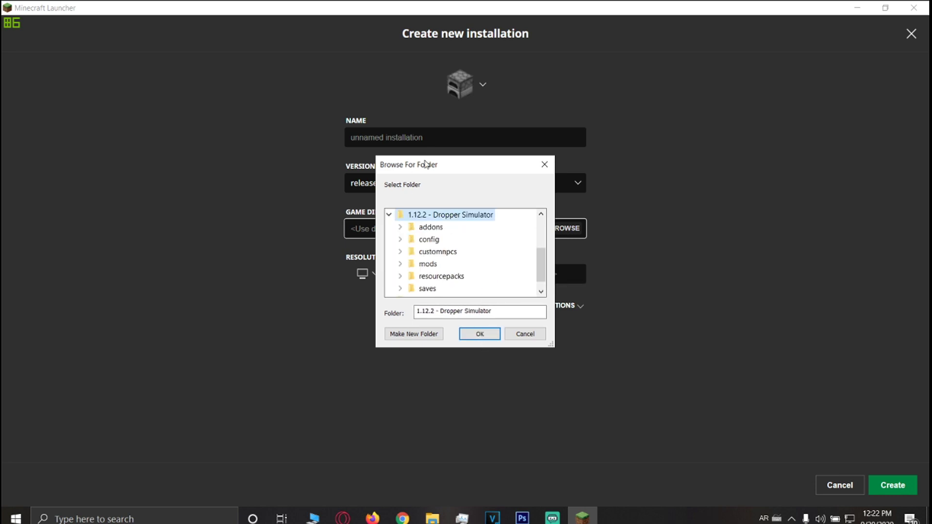
{"action": "left_click", "coordinate": [479, 334]}
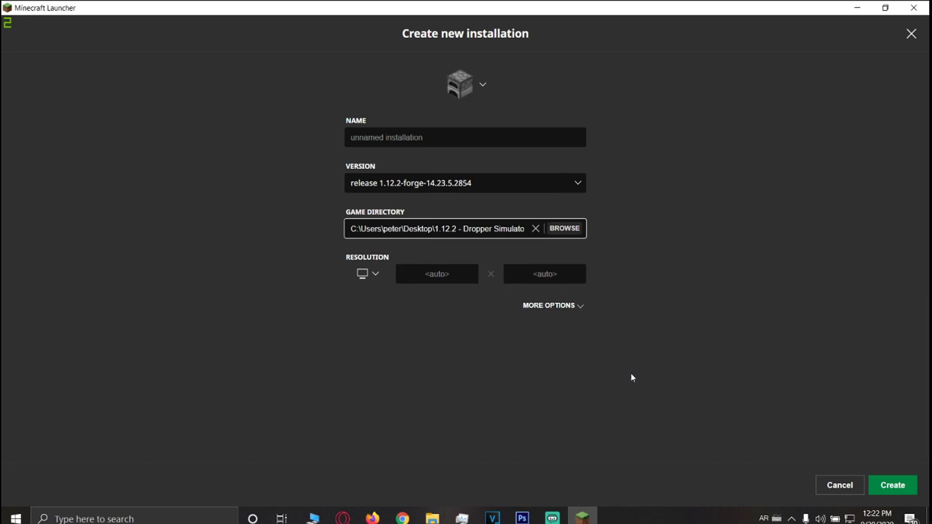
Set the maximum memory in the installation's JVM arguments to 5 GB (-Xmx5G)
{"action": "left_click", "coordinate": [575, 307]}
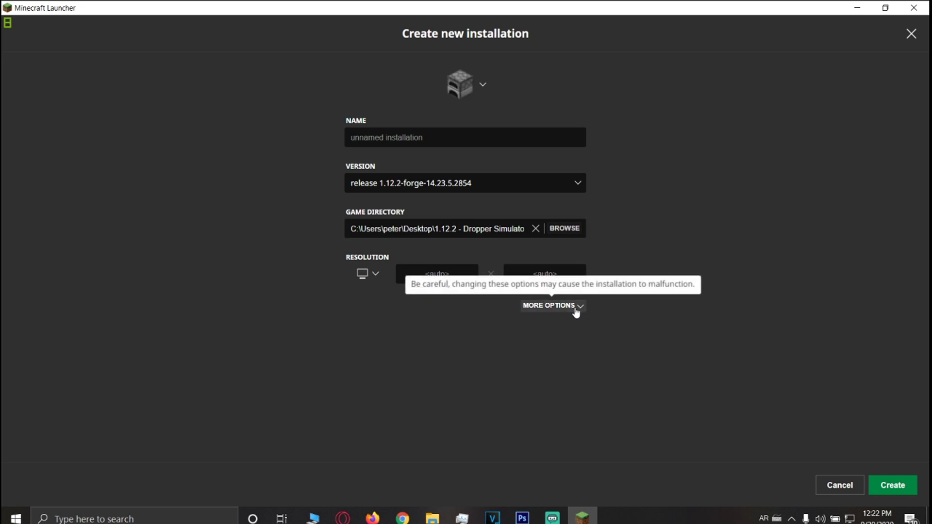
{"action": "left_click_drag", "start_coordinate": [368, 385], "coordinate": [373, 385]}
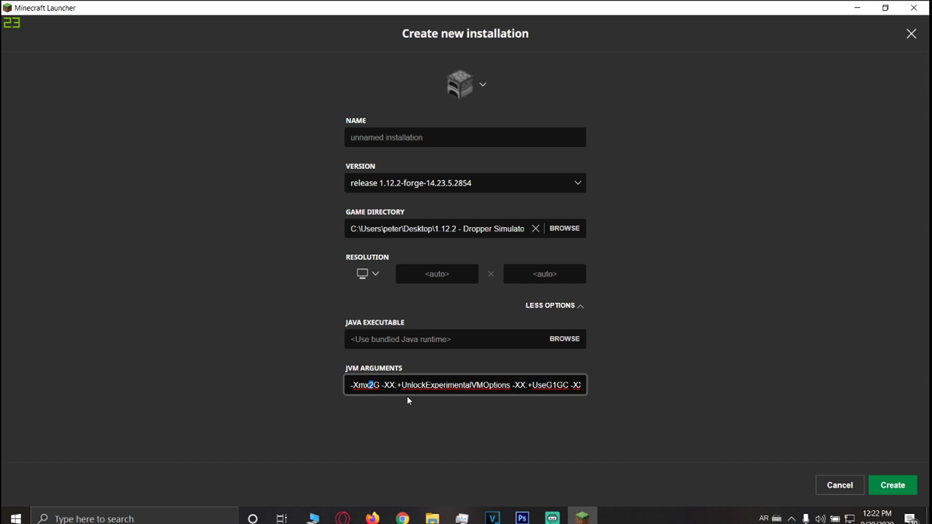
{"action": "type", "text": "5"}
Name the installation Dropper, using the English keyboard layout, and create it
{"action": "left_click", "coordinate": [449, 141]}
{"action": "type", "text": "ال"}
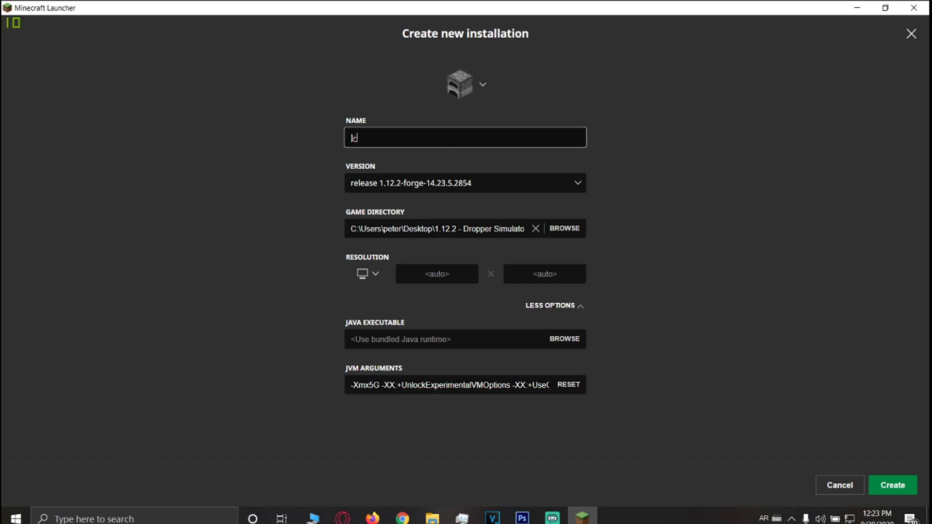
{"action": "key", "text": "BackSpace"}
{"action": "key", "text": "BackSpace"}
{"action": "key", "text": "alt+shift"}
{"action": "type", "text": "Dropper"}
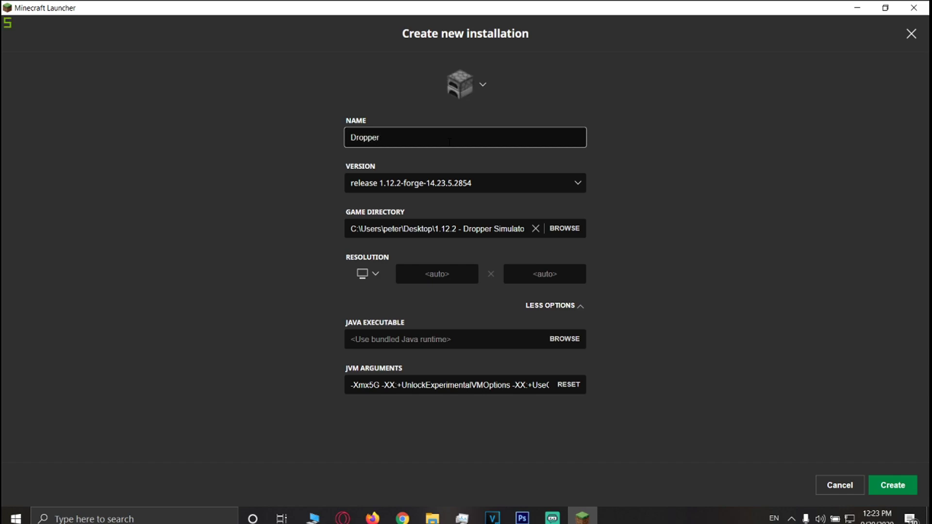
{"action": "left_click", "coordinate": [893, 485]}
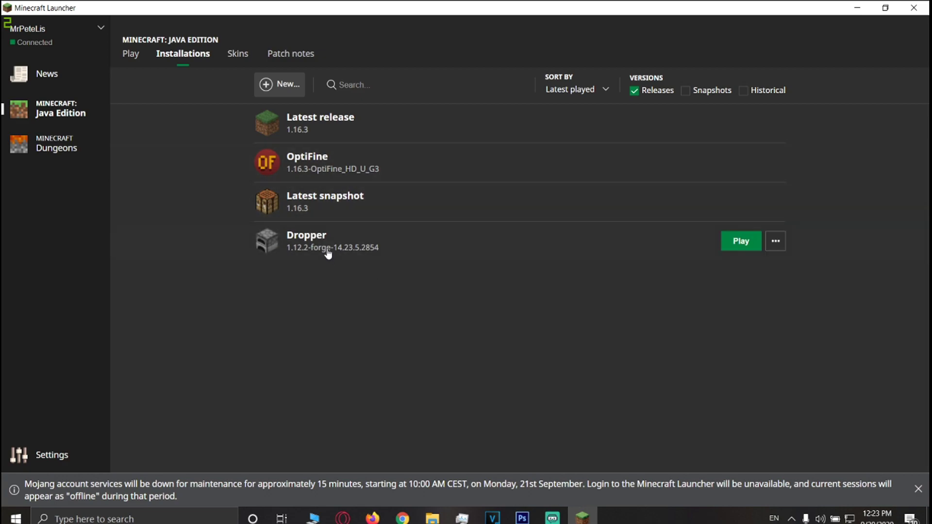
Launch the Dropper installation and open the Dropper Simulator world in singleplayer
{"action": "left_click", "coordinate": [747, 243]}
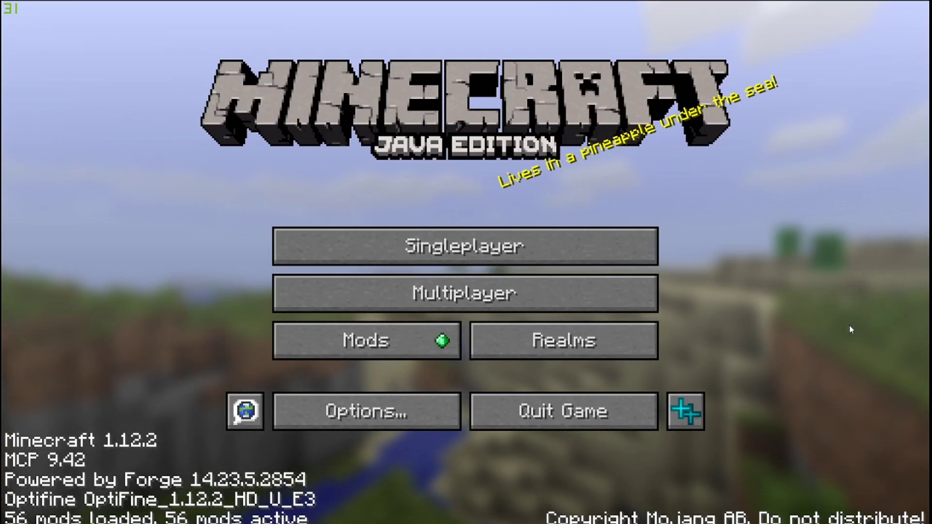
{"action": "left_click", "coordinate": [478, 245]}
{"action": "mouse_move", "coordinate": [237, 94]}
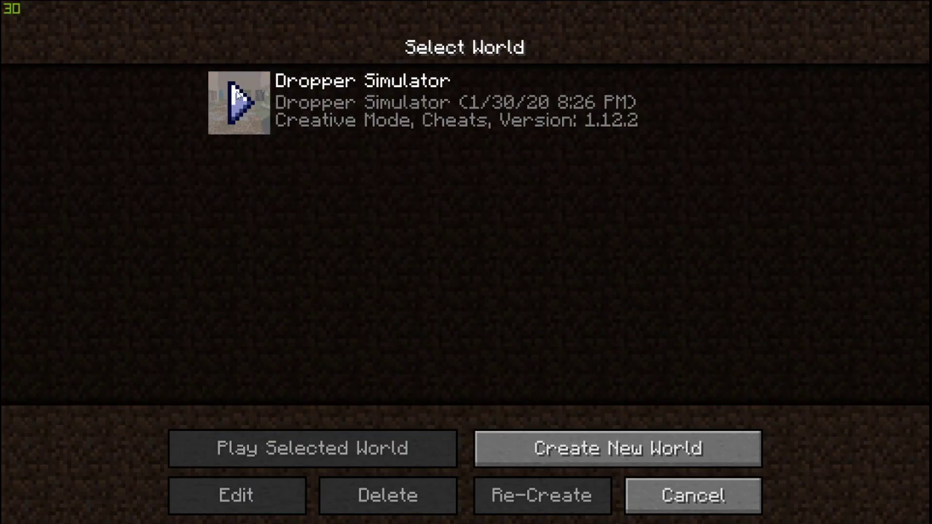
{"action": "left_click", "coordinate": [408, 123]}
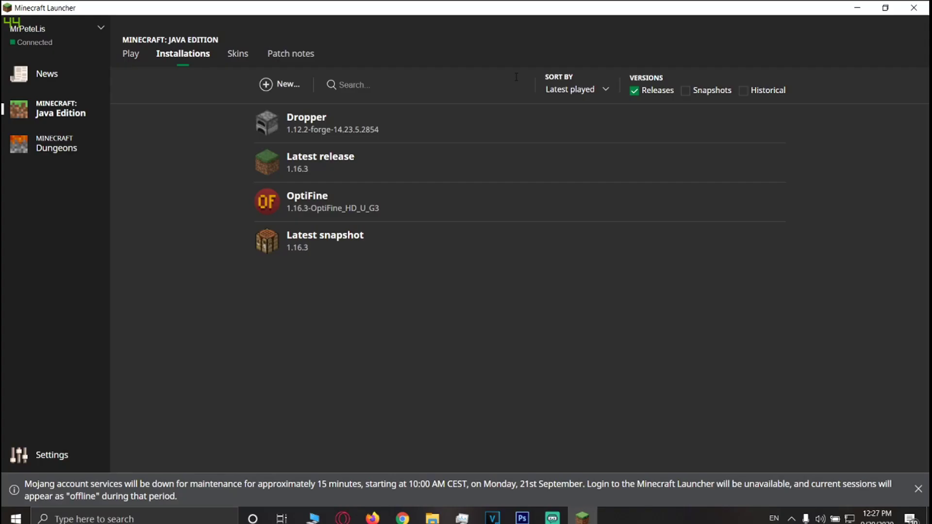
Set up a new installation with release 1.12.2-forge-14.23.5.2854, the "1.12.2 - Chocolate Factory Tycoon" folder as game directory, and 5 GB of memory
{"action": "left_click", "coordinate": [285, 92]}
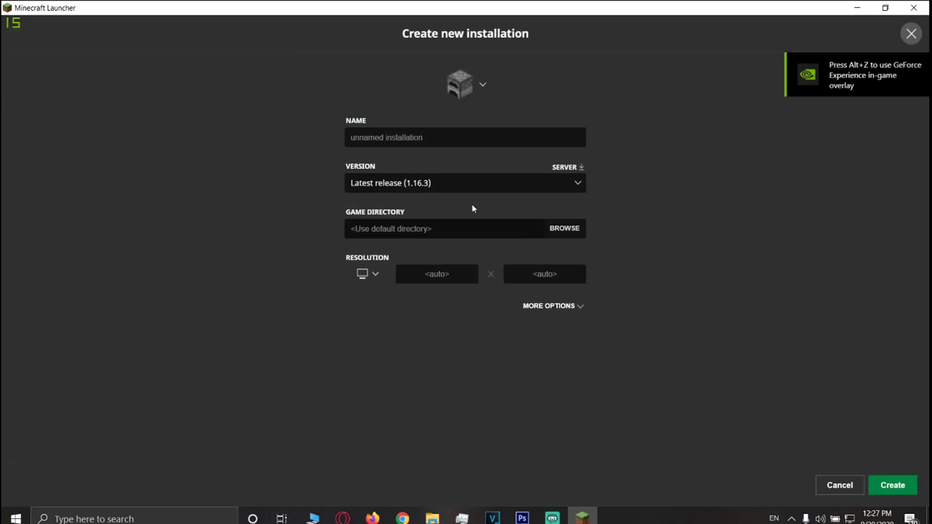
{"action": "left_click", "coordinate": [568, 184]}
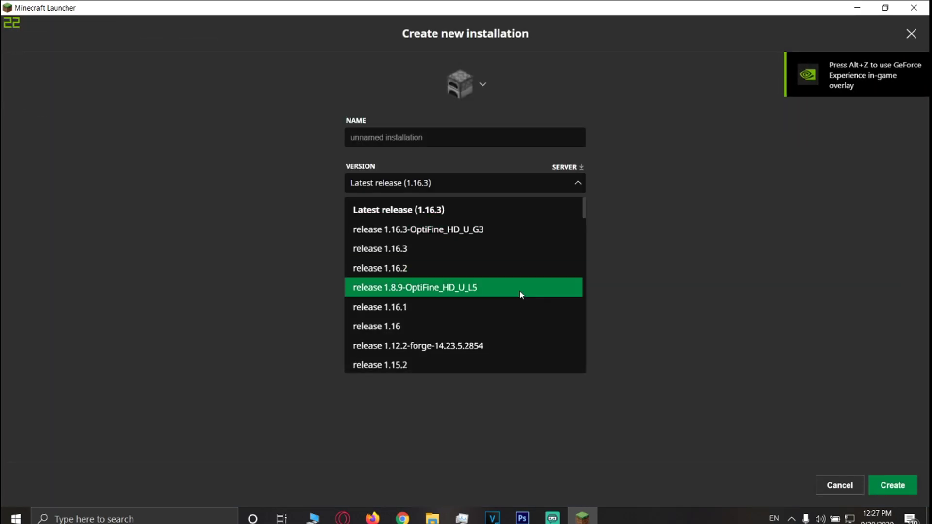
{"action": "left_click", "coordinate": [537, 347]}
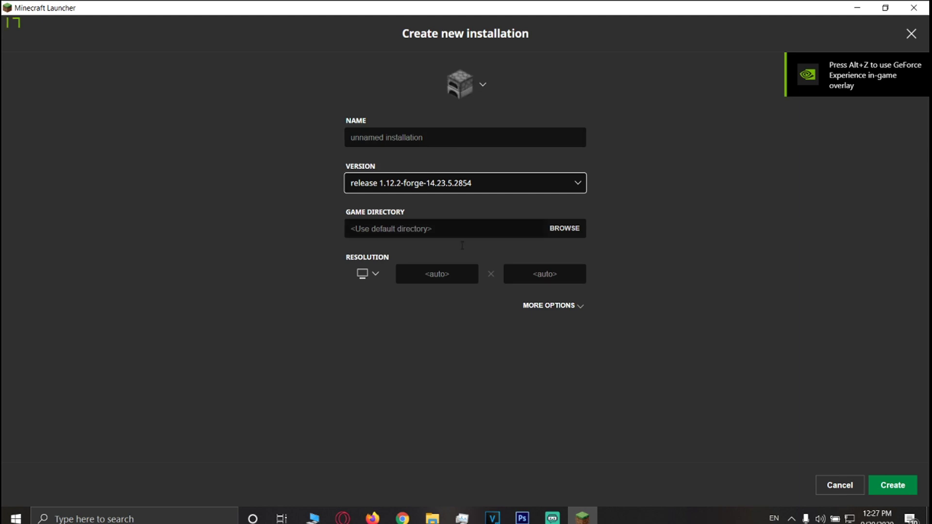
{"action": "left_click", "coordinate": [572, 307]}
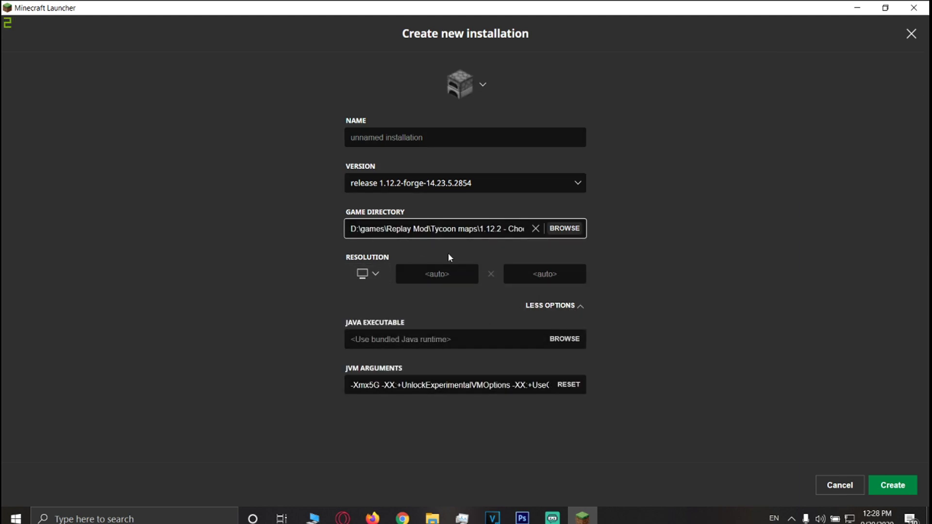
Create the new installation under the name Chocolate Factory and launch it
{"action": "key", "text": "shift+Tab"}
{"action": "key", "text": "shift+Tab"}
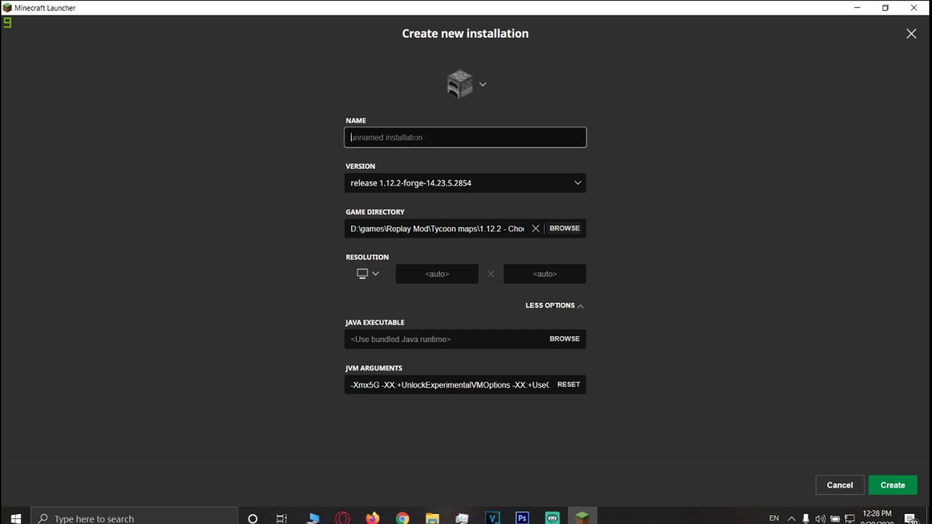
{"action": "type", "text": "Chocolate F"}
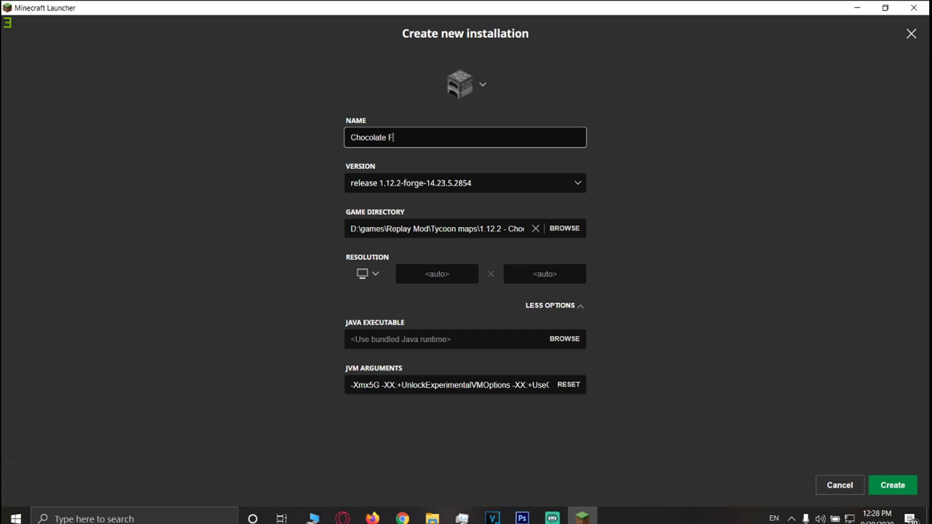
{"action": "type", "text": "actory"}
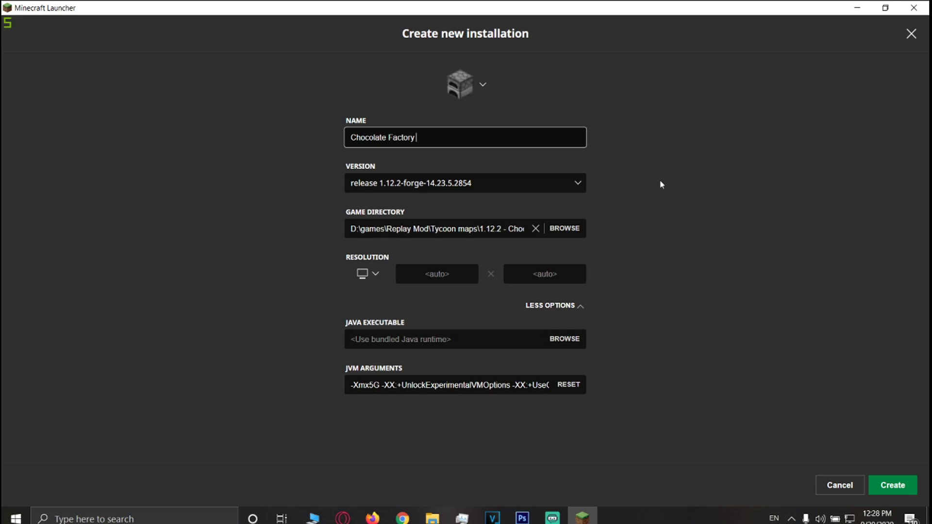
{"action": "left_click", "coordinate": [910, 485]}
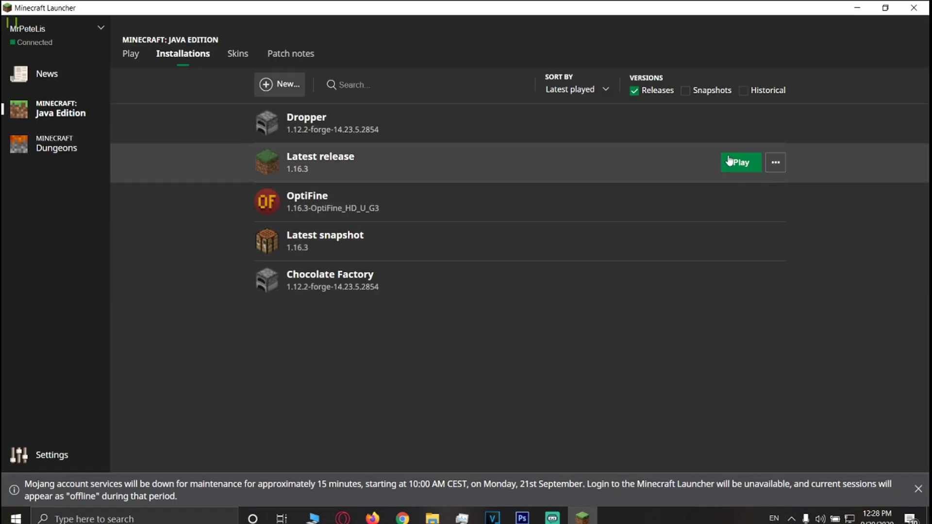
{"action": "left_click", "coordinate": [737, 281]}
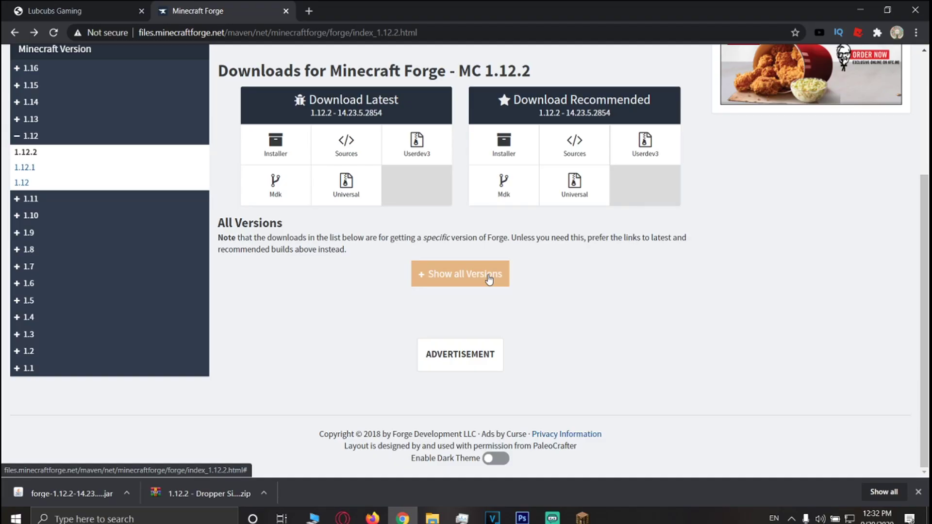
Find build 14.23.5.2807 among all Forge versions for Minecraft 1.12.2 and download its installer
{"action": "left_click", "coordinate": [491, 276]}
{"action": "scroll", "coordinate": [747, 280], "scroll_direction": "down", "scroll_amount": 2}
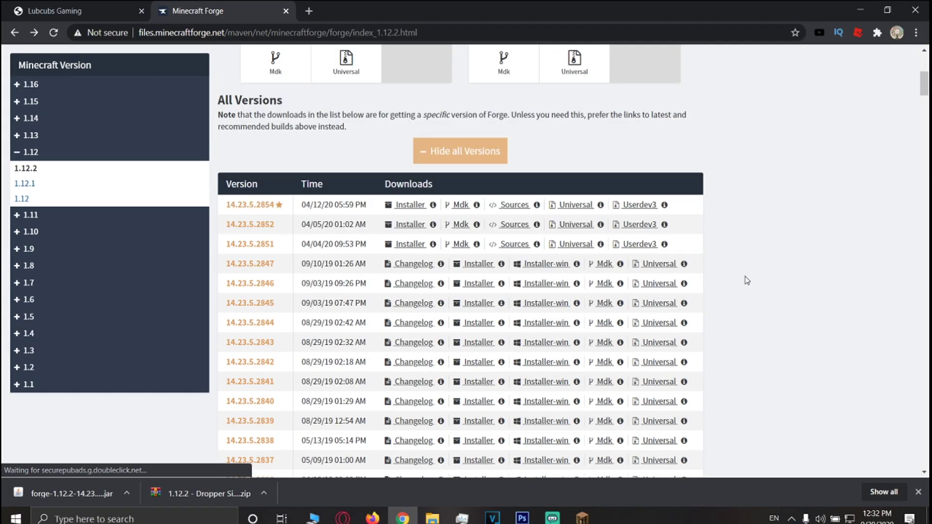
{"action": "key", "text": "ctrl+f"}
{"action": "type", "text": "2807"}
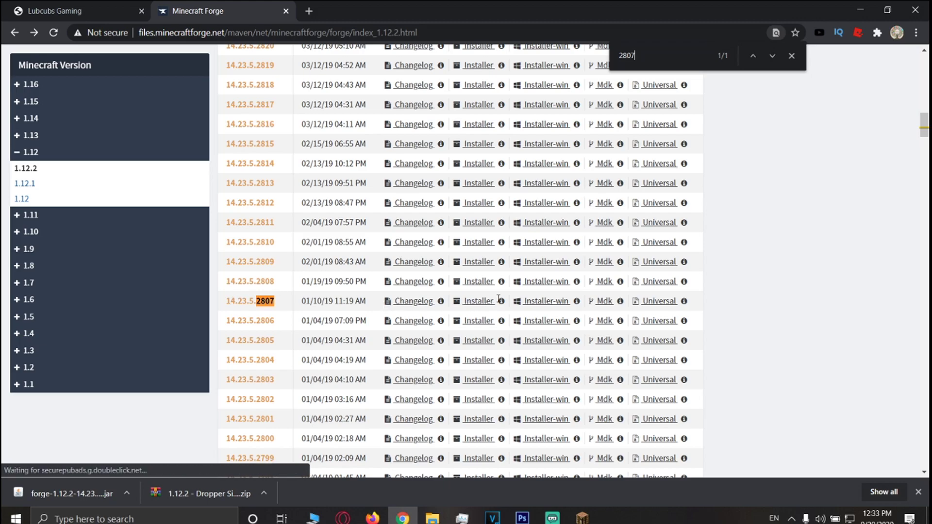
{"action": "left_click", "coordinate": [475, 303]}
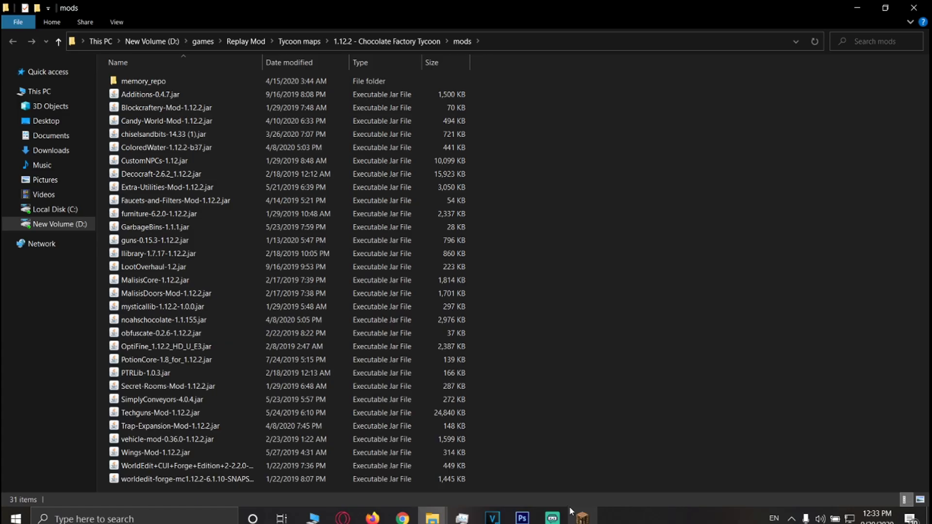
Close the running game and the Chocolate Factory Tycoon mods folder, and reopen the Minecraft Launcher from the desktop
{"action": "right_click", "coordinate": [588, 518]}
{"action": "left_click", "coordinate": [589, 492]}
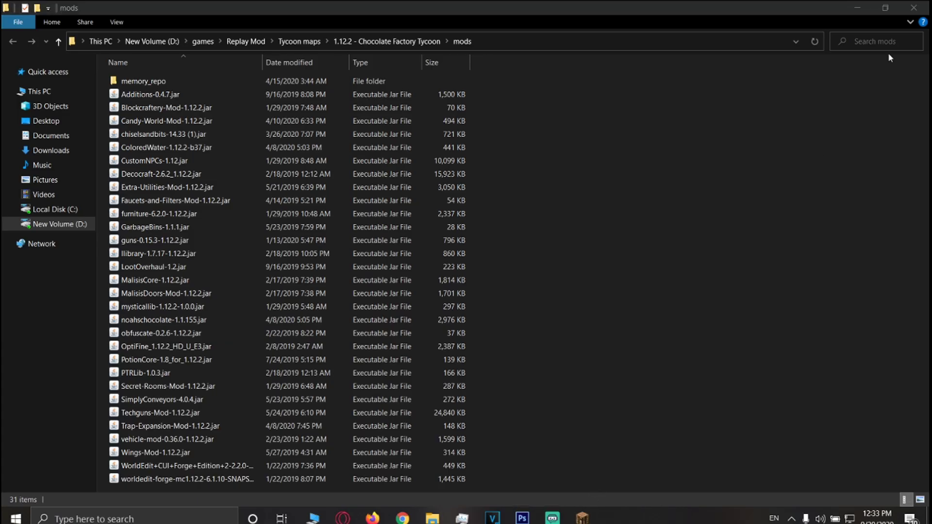
{"action": "left_click", "coordinate": [928, 5]}
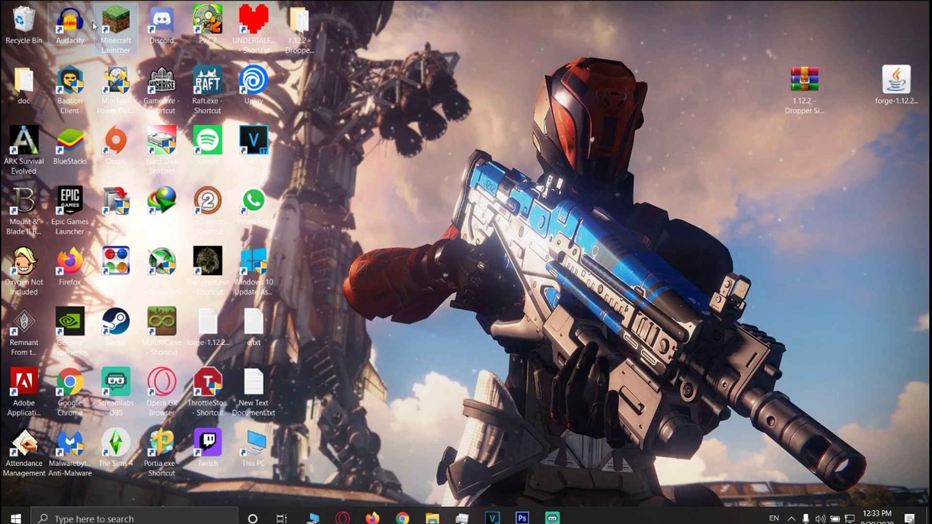
{"action": "double_click", "coordinate": [111, 29]}
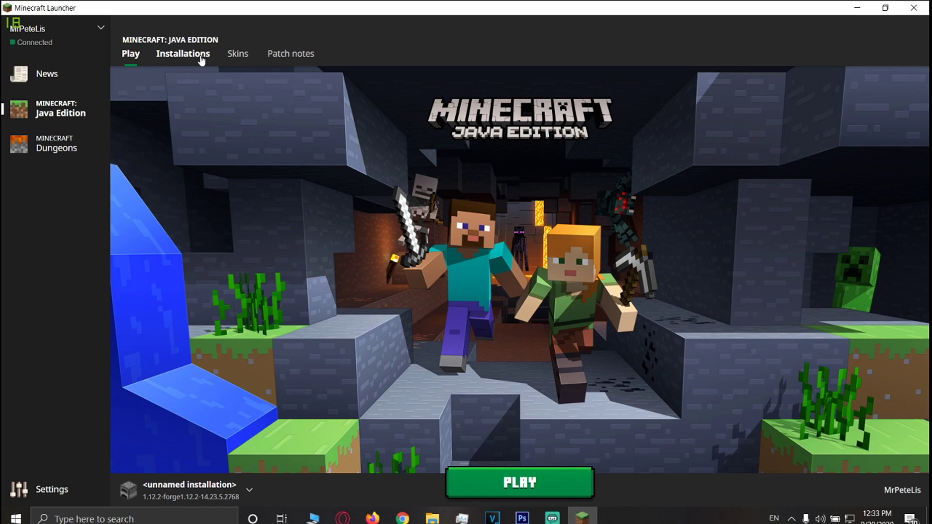
Start a new launcher installation and set its version to release 1.12.2-forge1.12.2-14.23.5.2807
{"action": "left_click", "coordinate": [201, 54]}
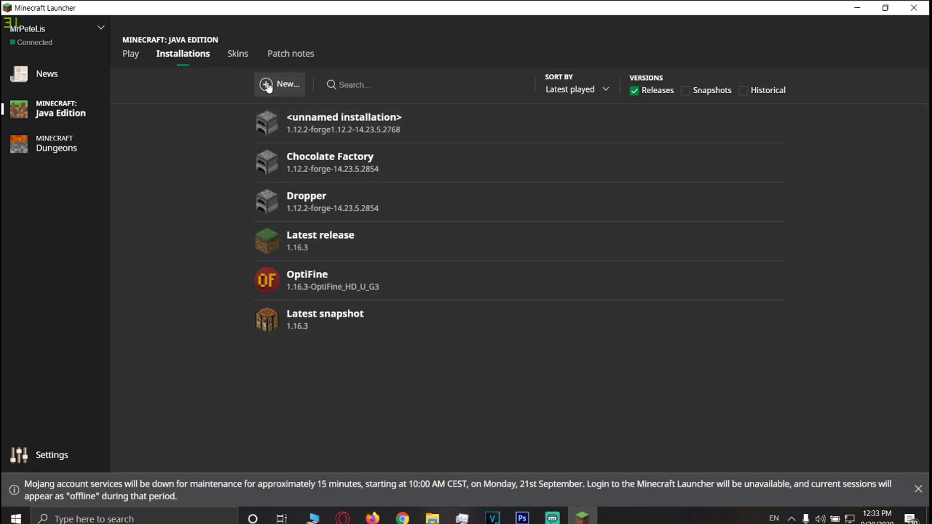
{"action": "left_click", "coordinate": [280, 84]}
{"action": "left_click", "coordinate": [583, 185]}
{"action": "scroll", "coordinate": [476, 276], "scroll_direction": "down", "scroll_amount": 20}
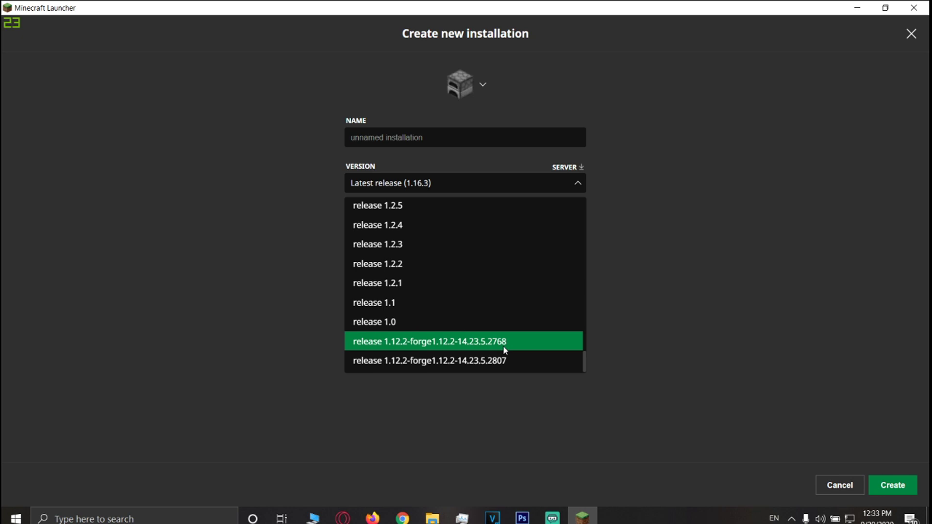
{"action": "key", "text": "Escape"}
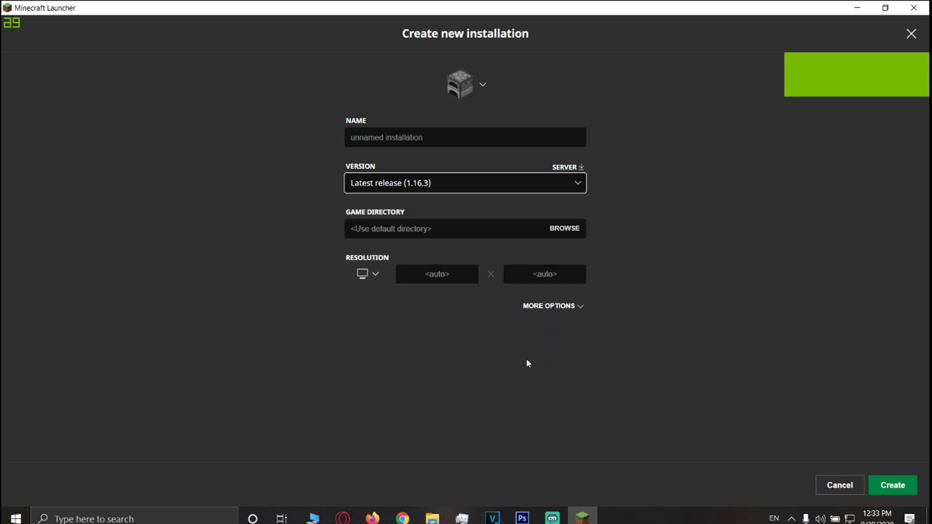
{"action": "left_click", "coordinate": [500, 191]}
{"action": "scroll", "coordinate": [445, 321], "scroll_direction": "down", "scroll_amount": 20}
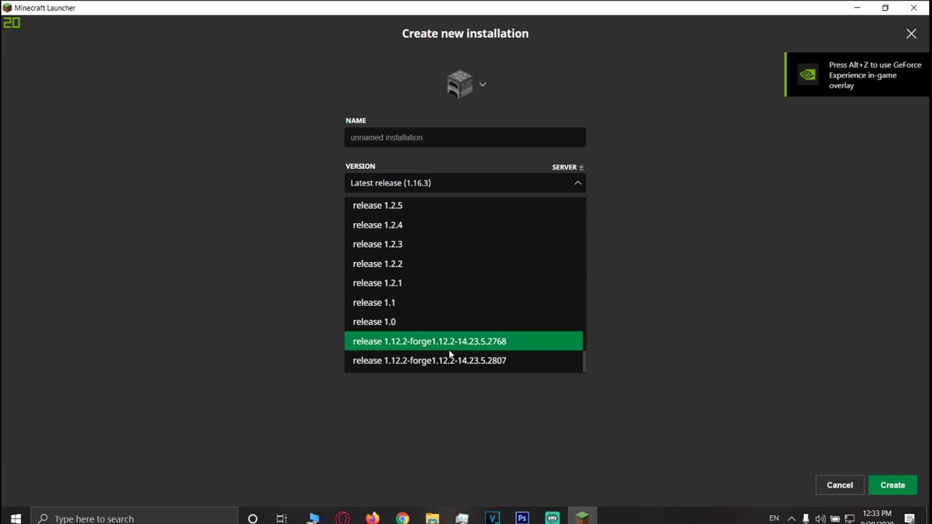
{"action": "left_click", "coordinate": [472, 363]}
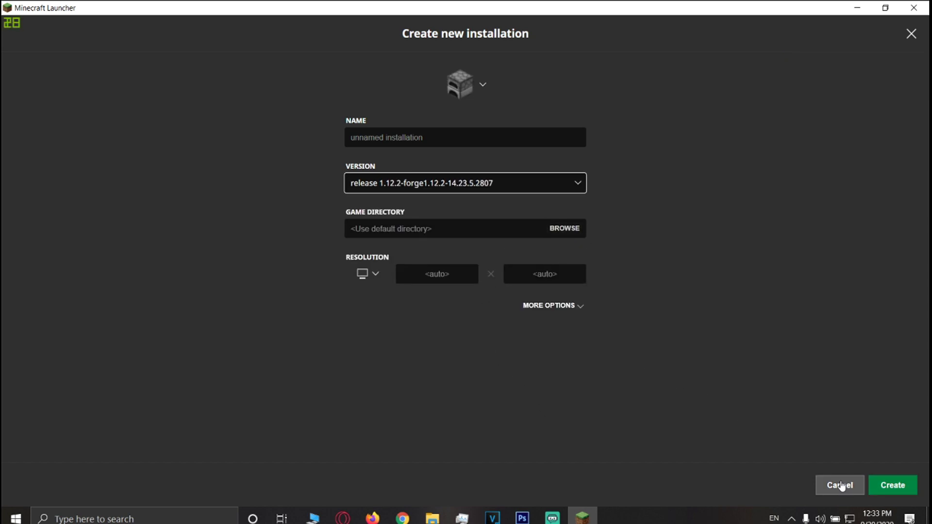
Switch to Chrome and look through the Forge builds offered for Minecraft 1.12.2, both newer and older than 14.23.5.2807
{"action": "left_click", "coordinate": [403, 518]}
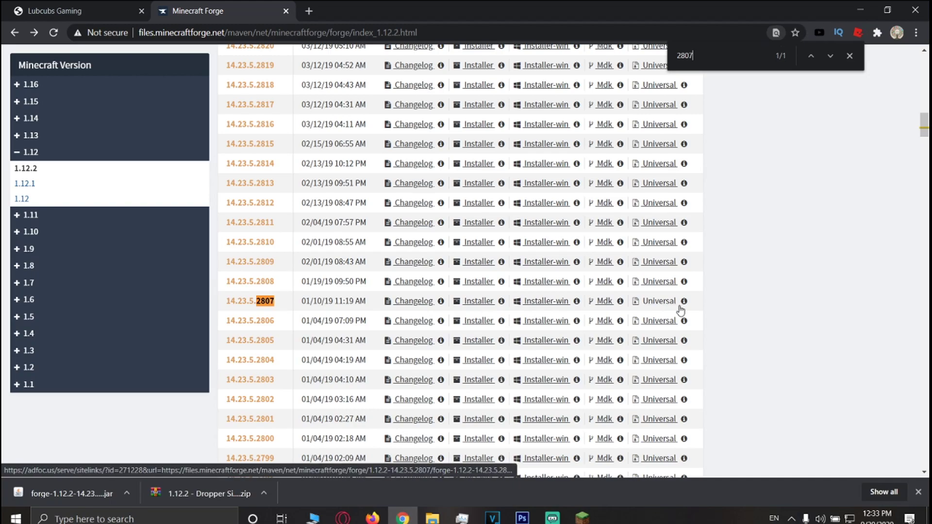
{"action": "scroll", "coordinate": [414, 315], "scroll_direction": "up", "scroll_amount": 20}
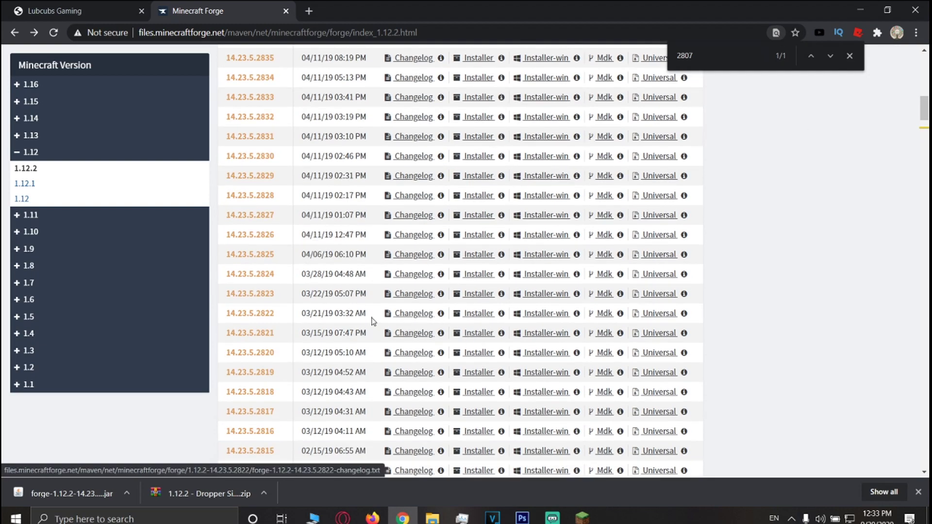
{"action": "scroll", "coordinate": [245, 137], "scroll_direction": "down", "scroll_amount": 8}
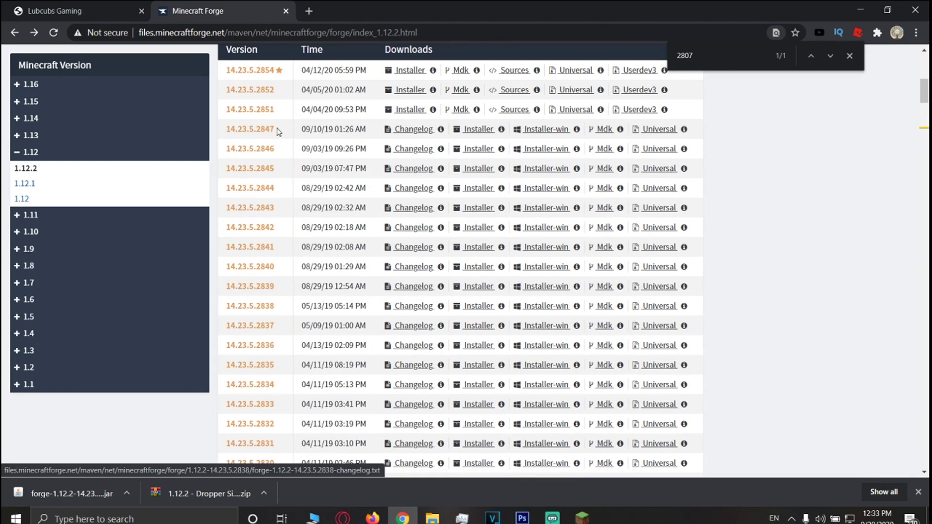
{"action": "scroll", "coordinate": [280, 311], "scroll_direction": "down", "scroll_amount": 10}
{"action": "scroll", "coordinate": [280, 310], "scroll_direction": "down", "scroll_amount": 20}
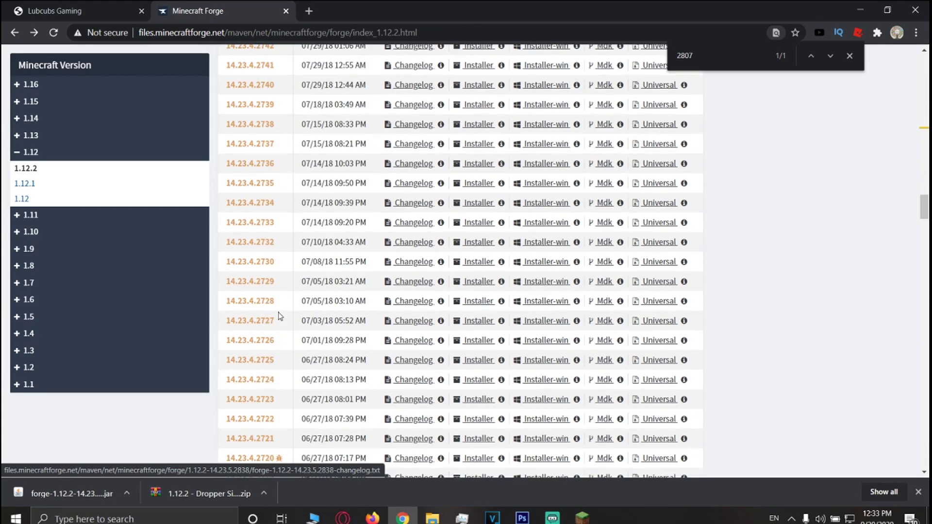
{"action": "scroll", "coordinate": [280, 317], "scroll_direction": "down", "scroll_amount": 20}
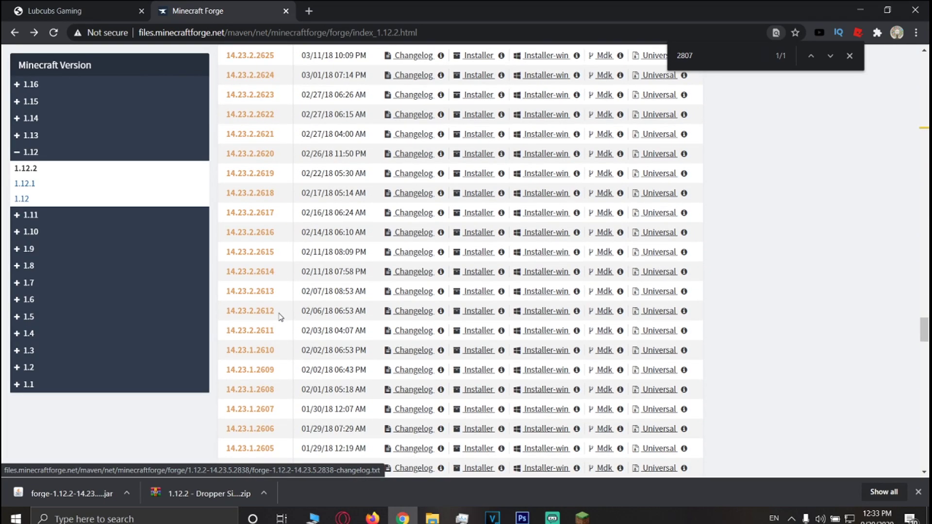
{"action": "scroll", "coordinate": [285, 329], "scroll_direction": "up", "scroll_amount": 20}
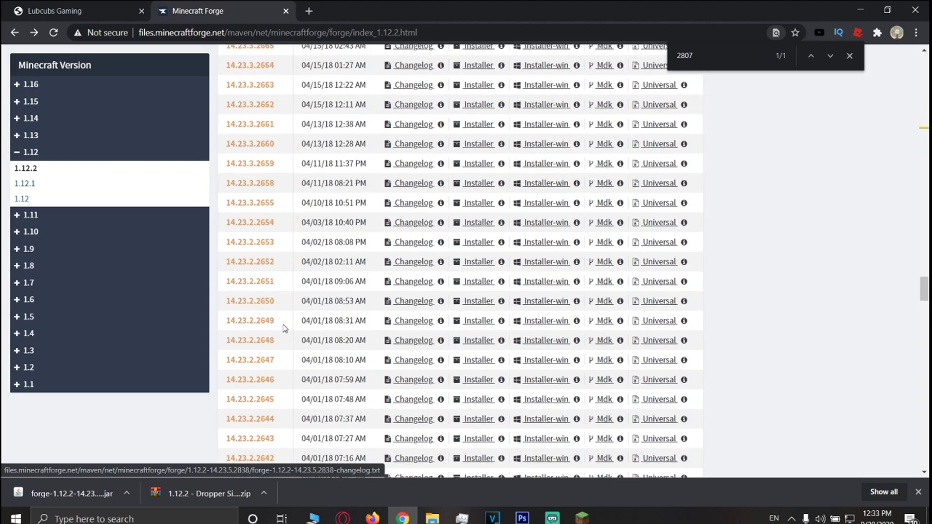
{"action": "scroll", "coordinate": [285, 328], "scroll_direction": "up", "scroll_amount": 20}
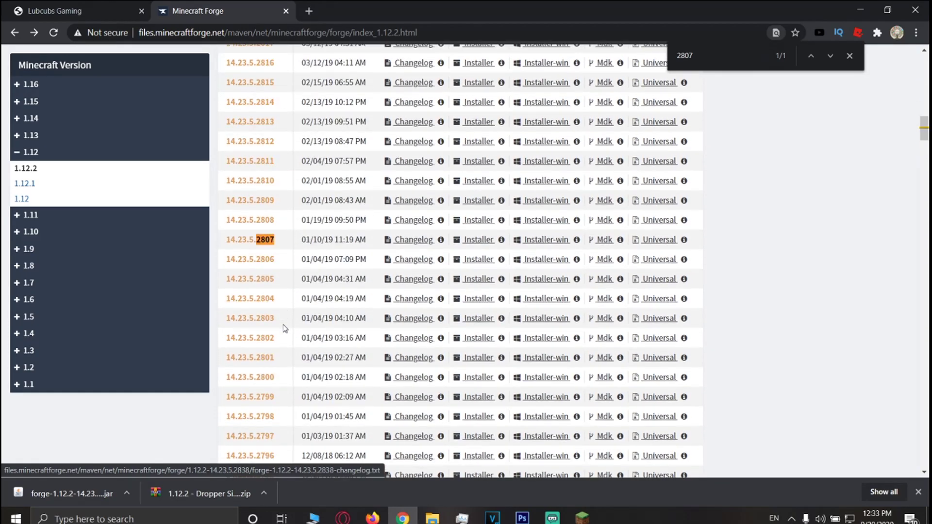